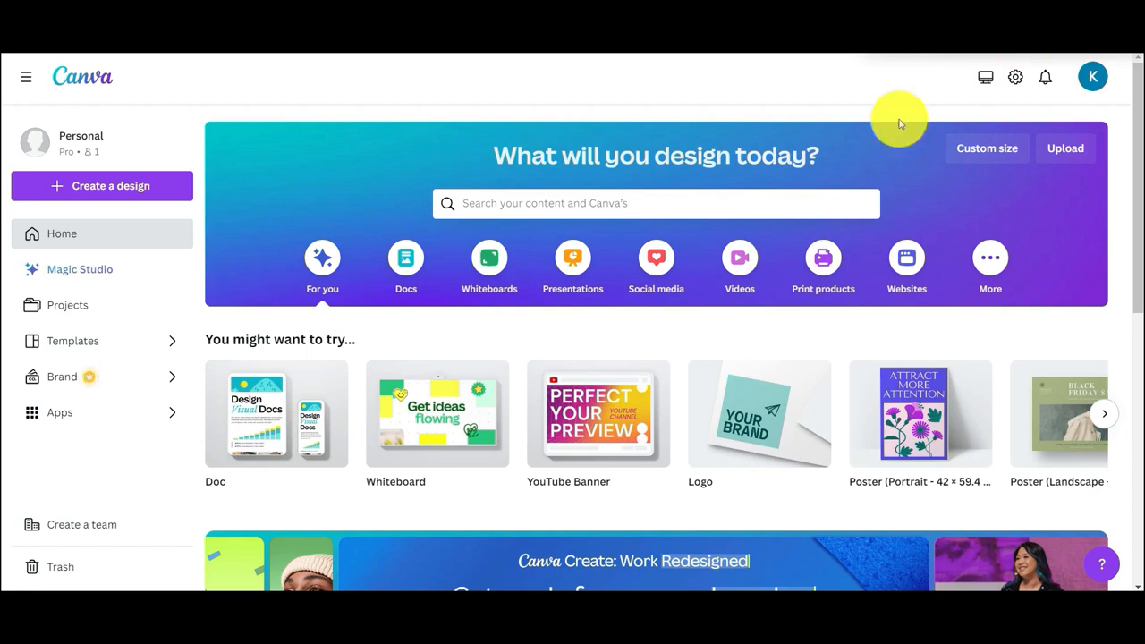
Search for posters and start customizing the Brown and Yellow Doodle The artistic Process Poster template
left_click(737, 195)
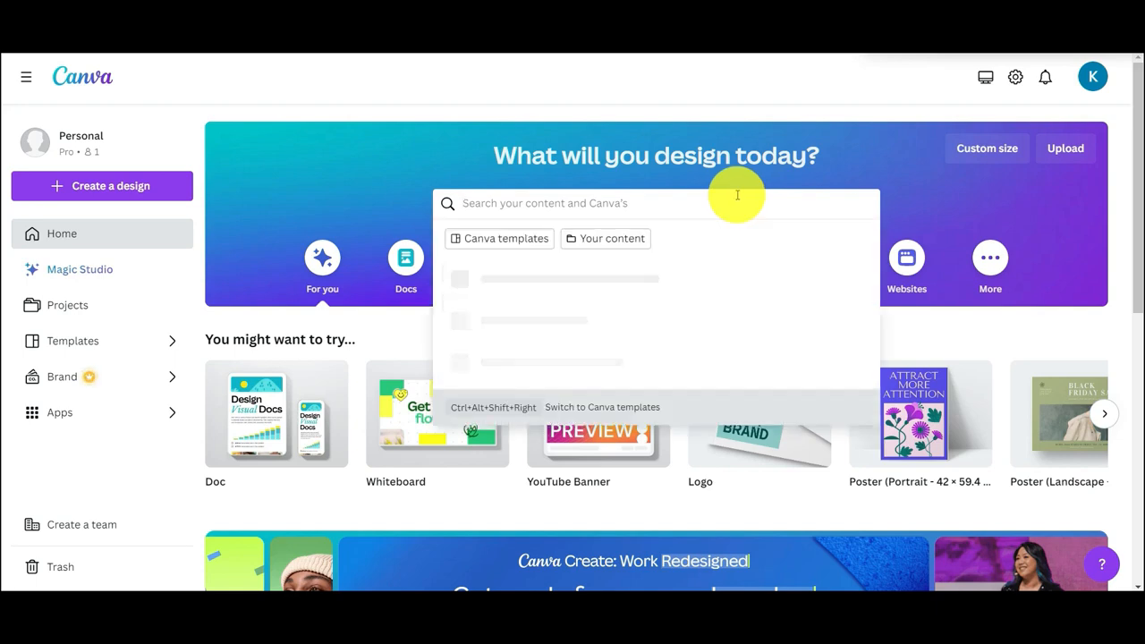
type("posters")
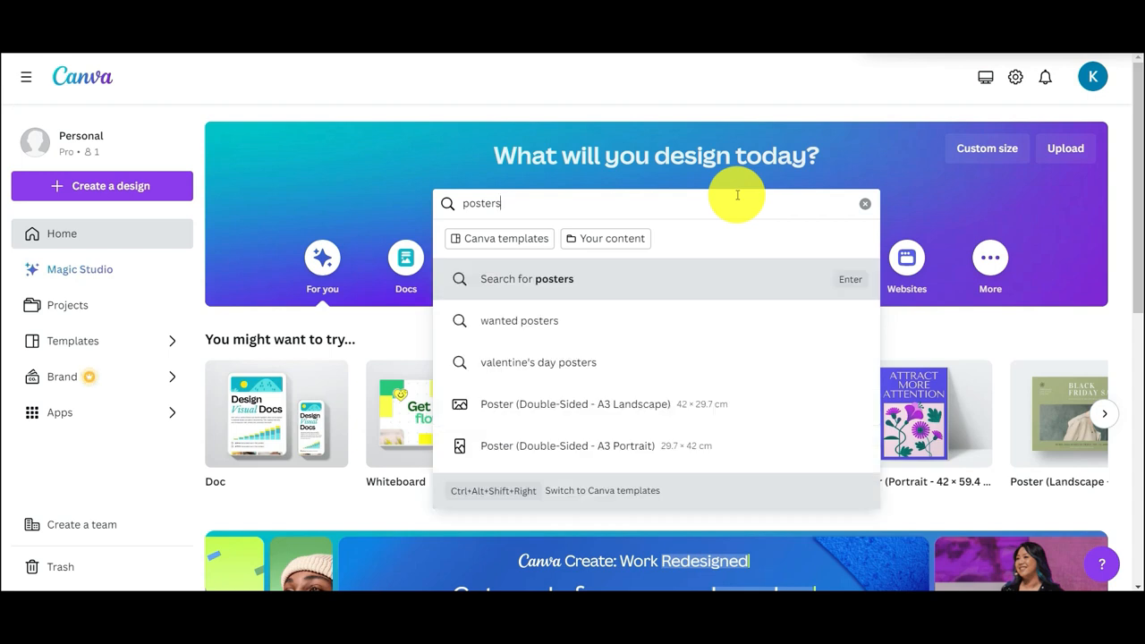
left_click(629, 284)
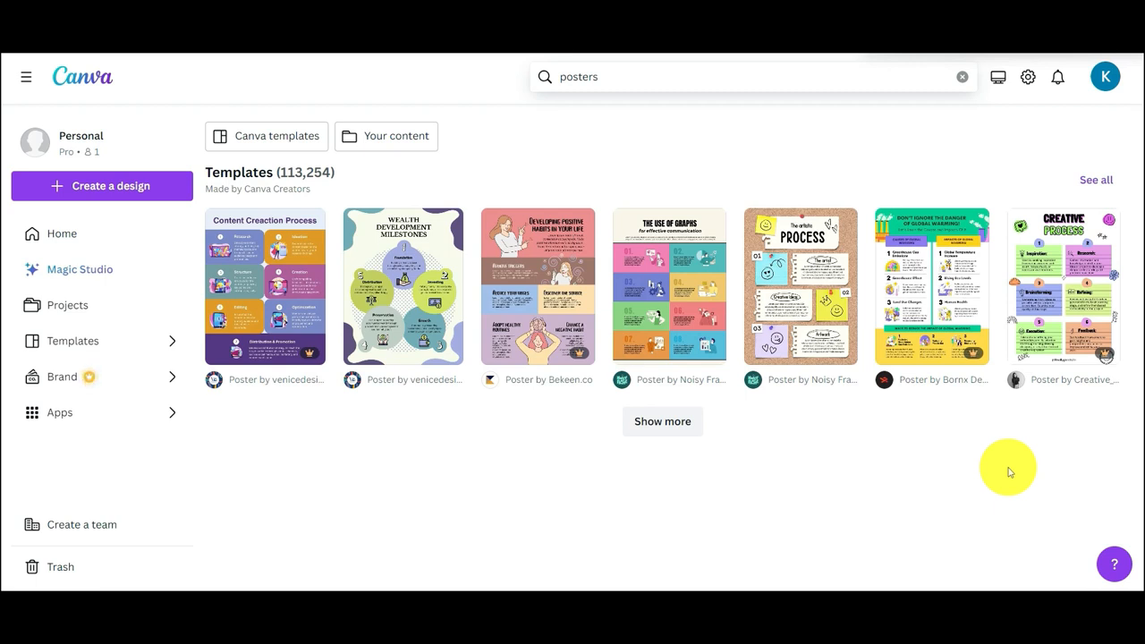
left_click(775, 319)
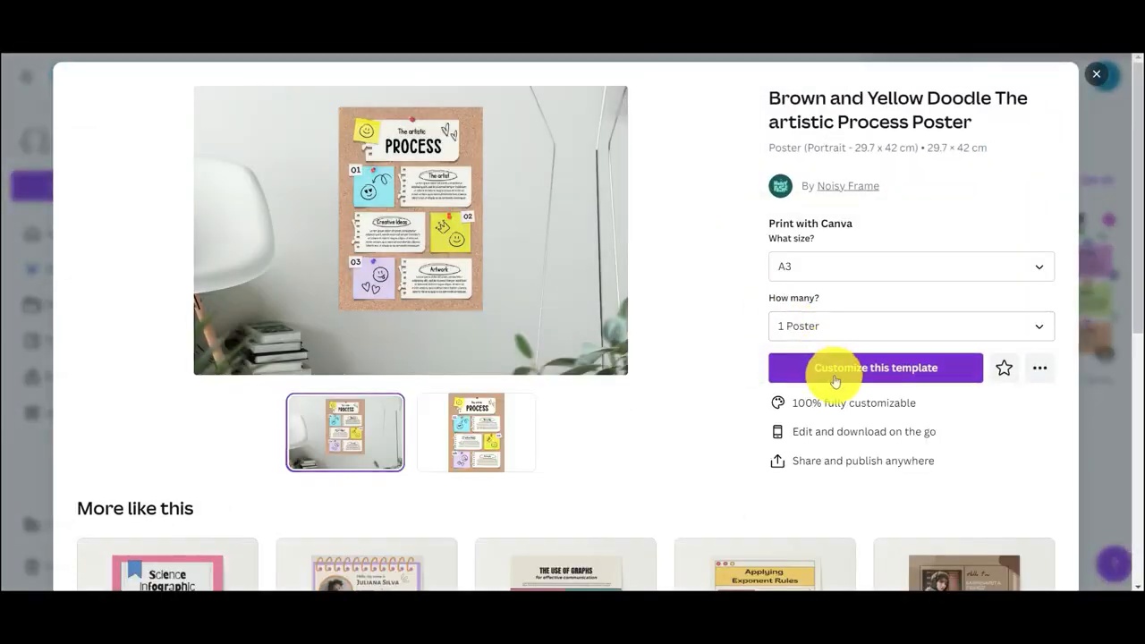
left_click(946, 371)
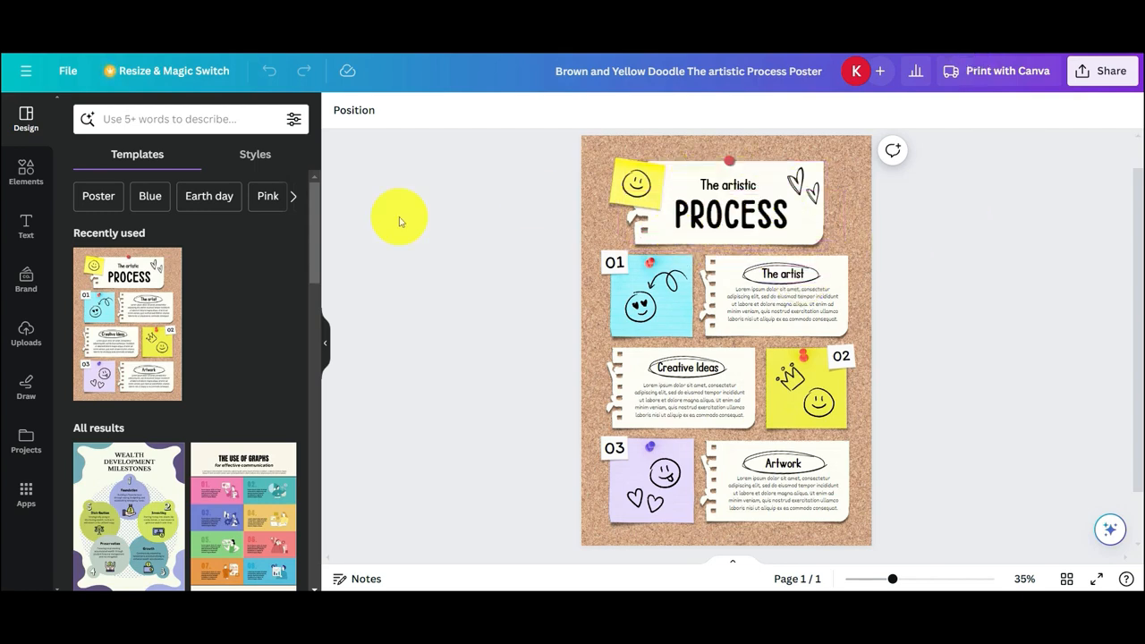
Replace the poster's "PROCESS" title with a new default-style heading placed in the same spot
left_click(44, 238)
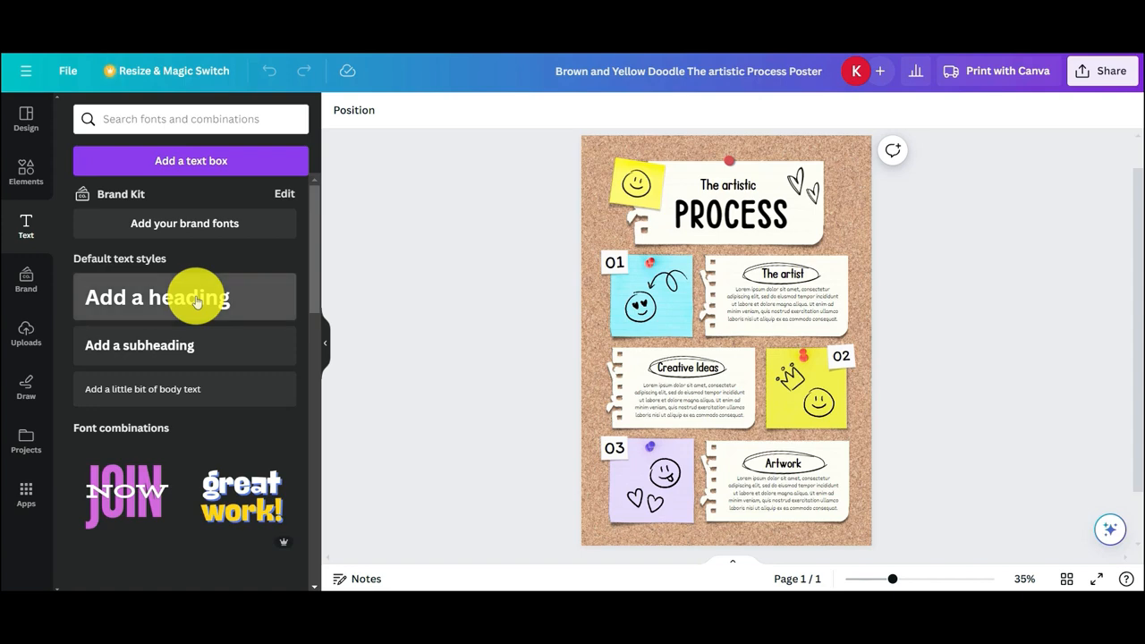
left_click(196, 301)
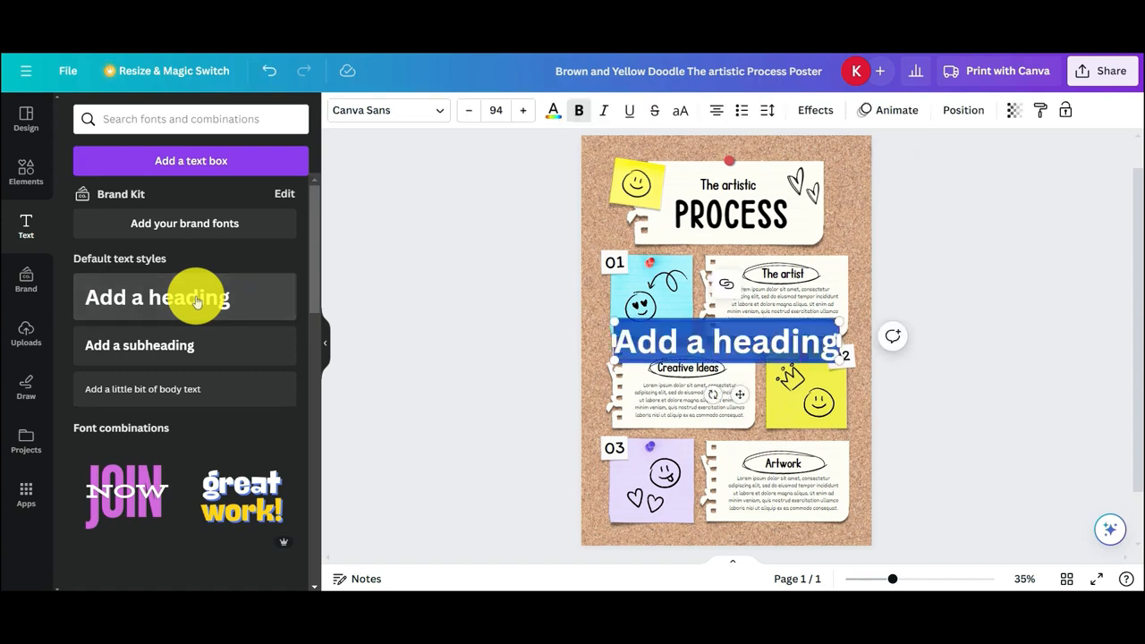
left_click(721, 221)
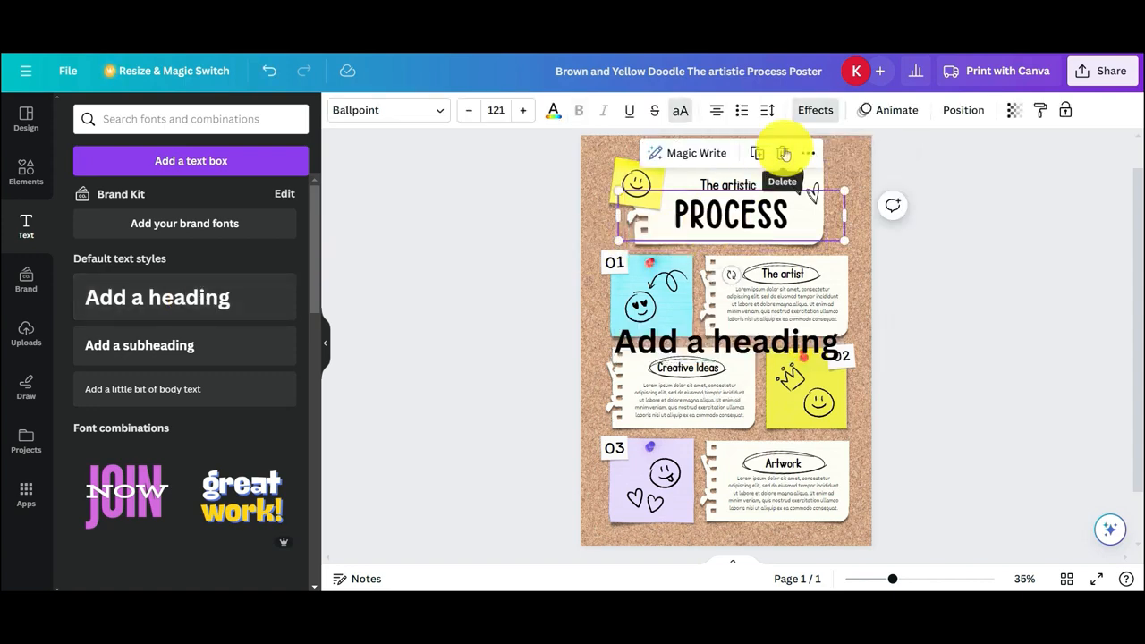
left_click(786, 153)
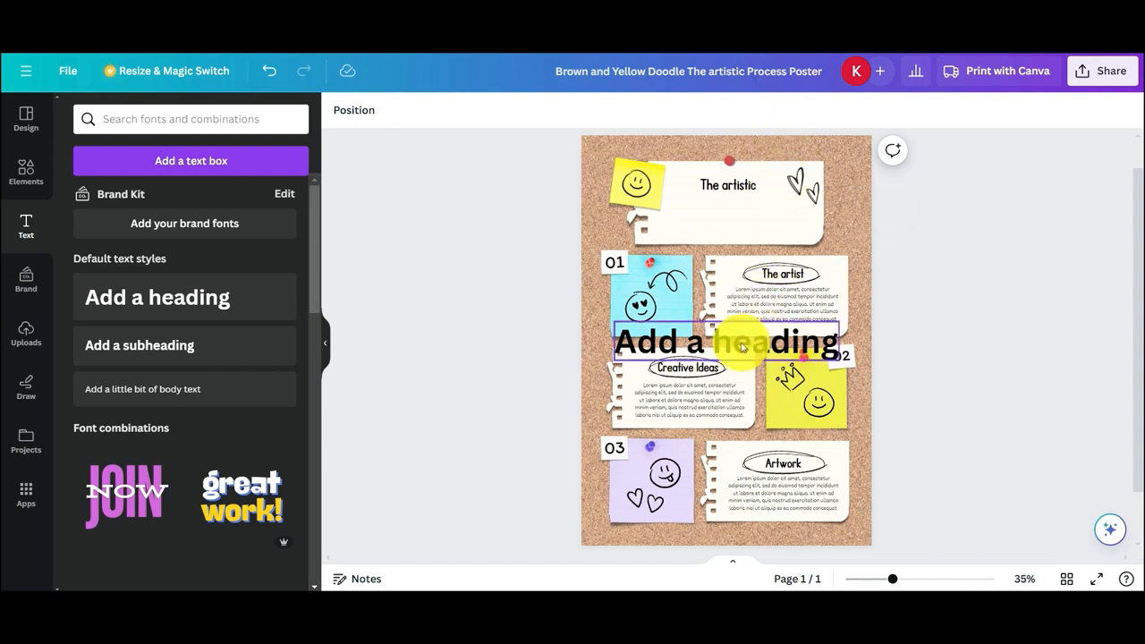
left_click_drag(743, 347, 748, 217)
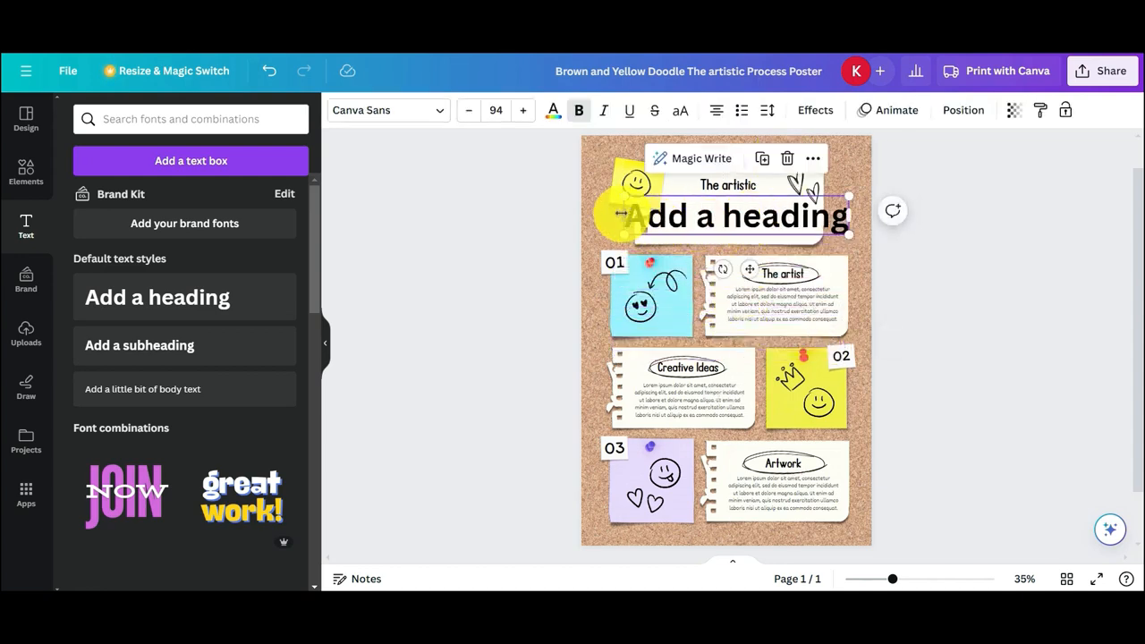
Delete the "The artistic" text and fit the new heading, narrowed to two lines, onto the top paper note
left_click_drag(620, 213, 721, 235)
left_click(728, 186)
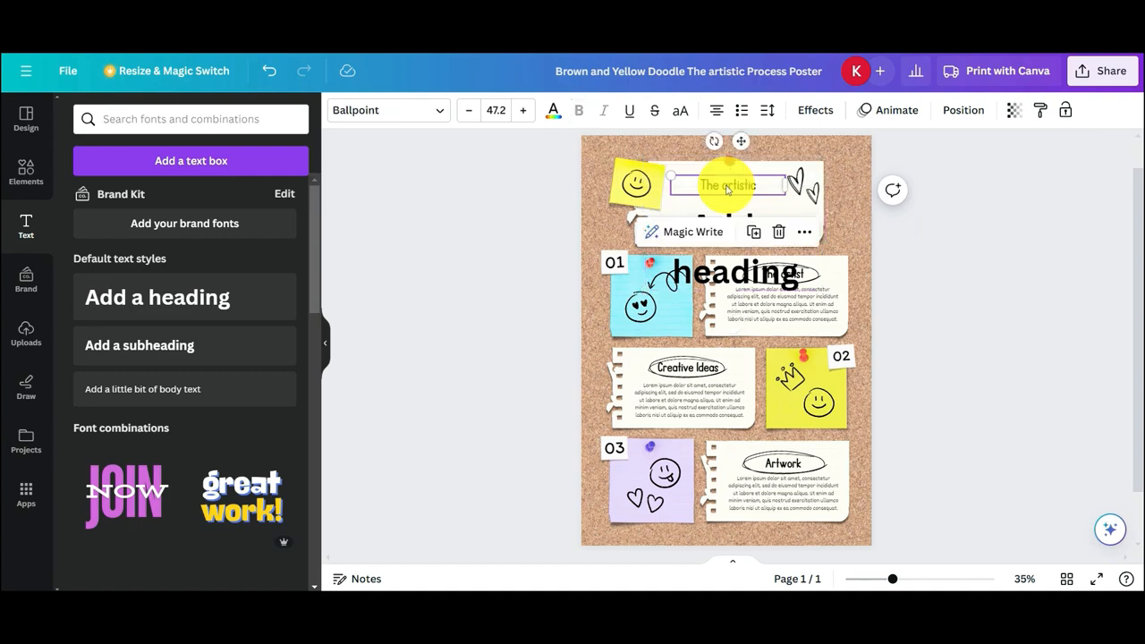
left_click(775, 232)
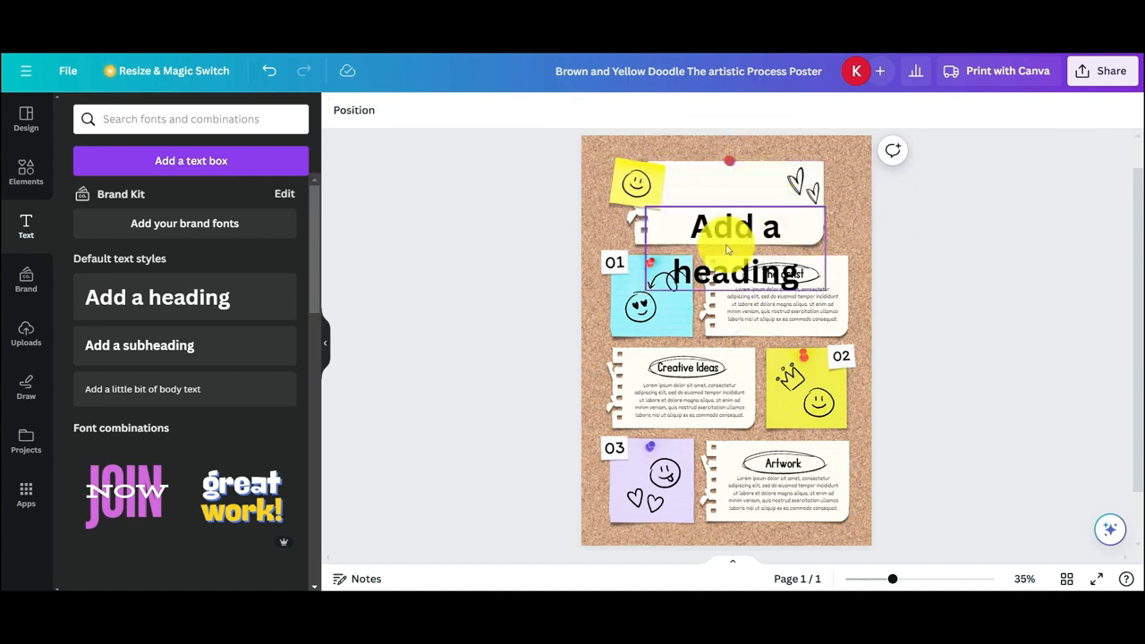
left_click_drag(727, 249, 725, 204)
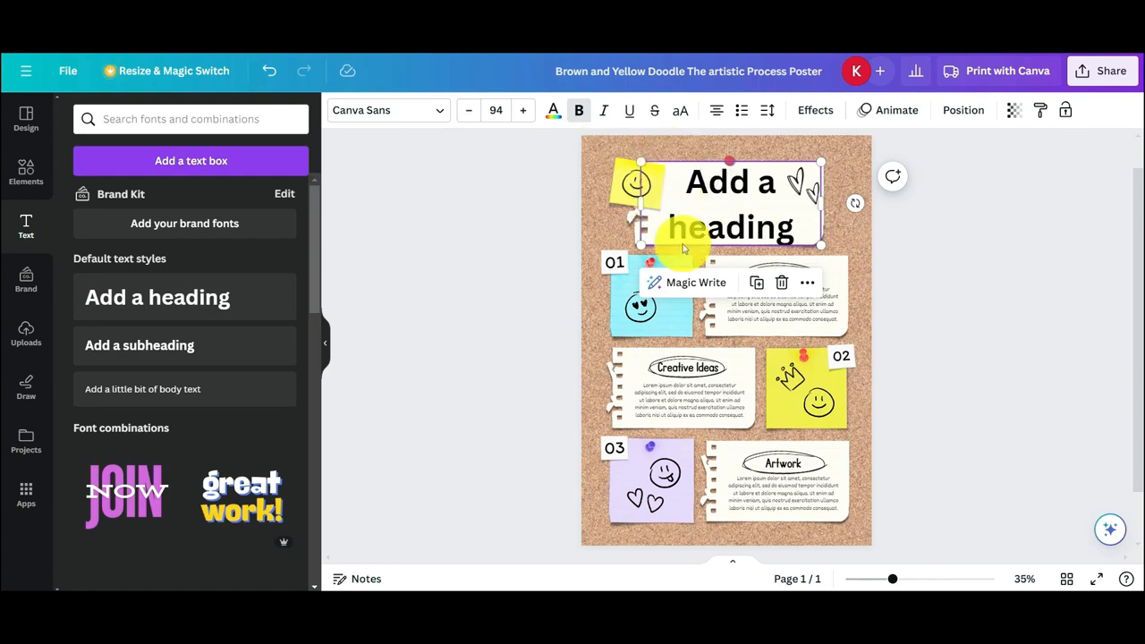
Reduce the new heading's font size to 56
left_click(466, 117)
left_click(466, 117)
left_click(466, 117)
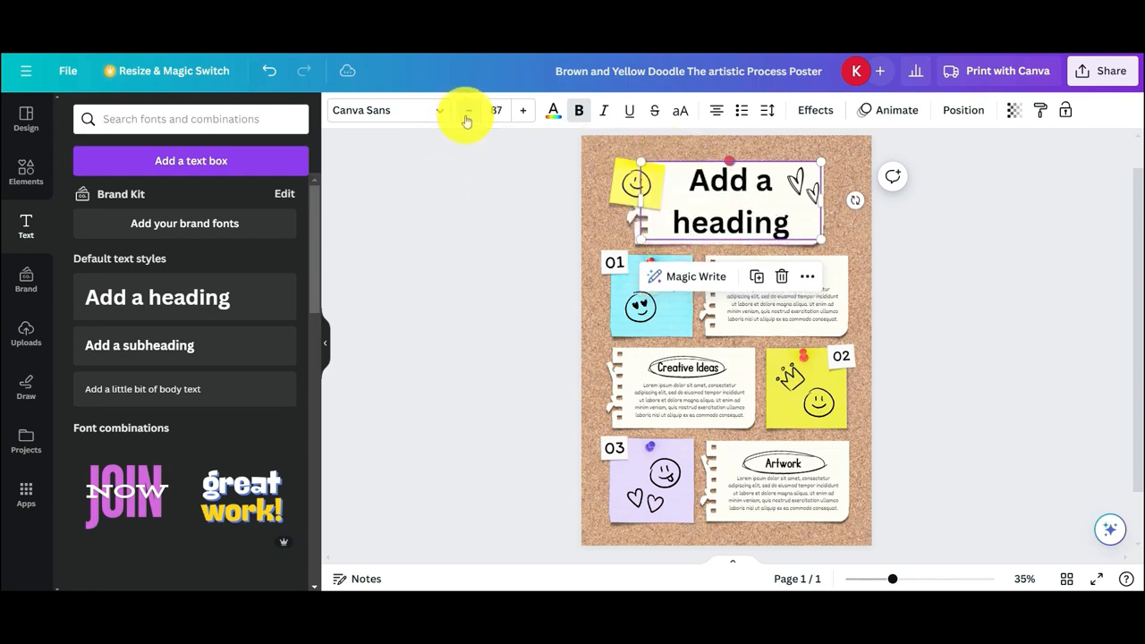
left_click(467, 118)
left_click(466, 117)
left_click(466, 117)
left_click(466, 118)
left_click(466, 117)
left_click(466, 117)
left_click(466, 117)
left_click(466, 117)
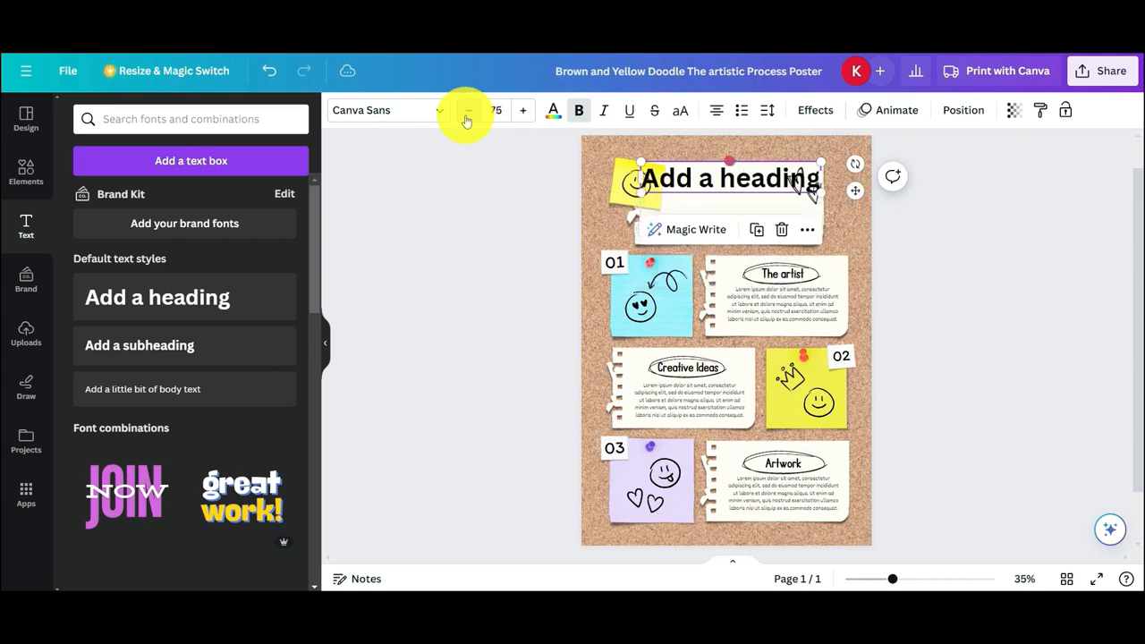
left_click(466, 117)
left_click(467, 118)
left_click(466, 117)
left_click(466, 117)
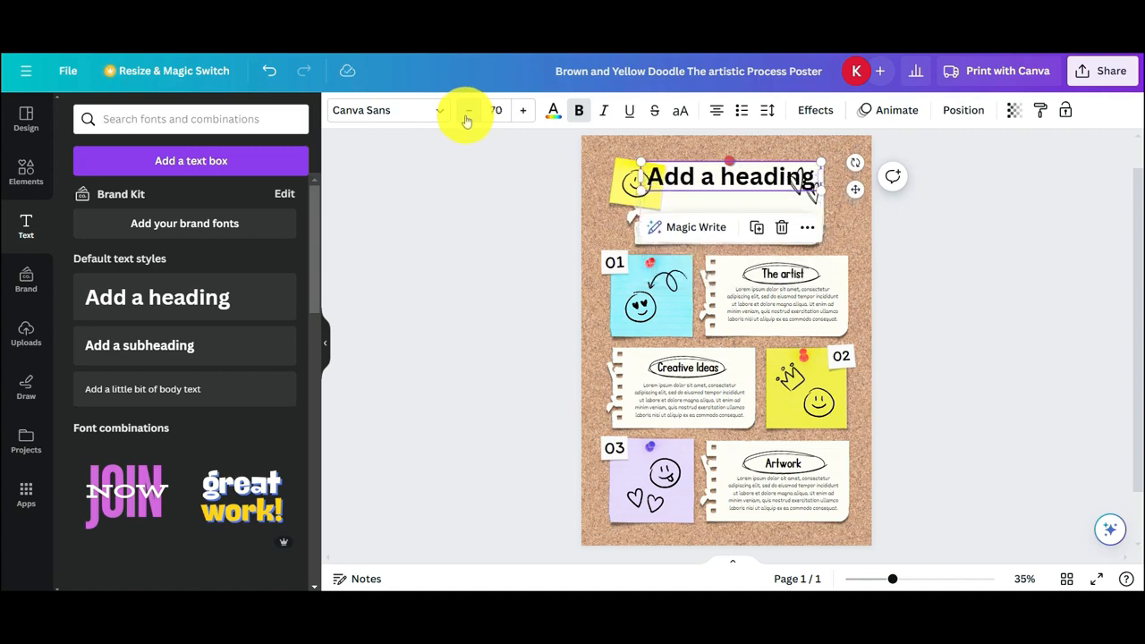
left_click(466, 117)
left_click(467, 117)
left_click(467, 117)
left_click(466, 117)
left_click(466, 117)
left_click(467, 118)
left_click(466, 117)
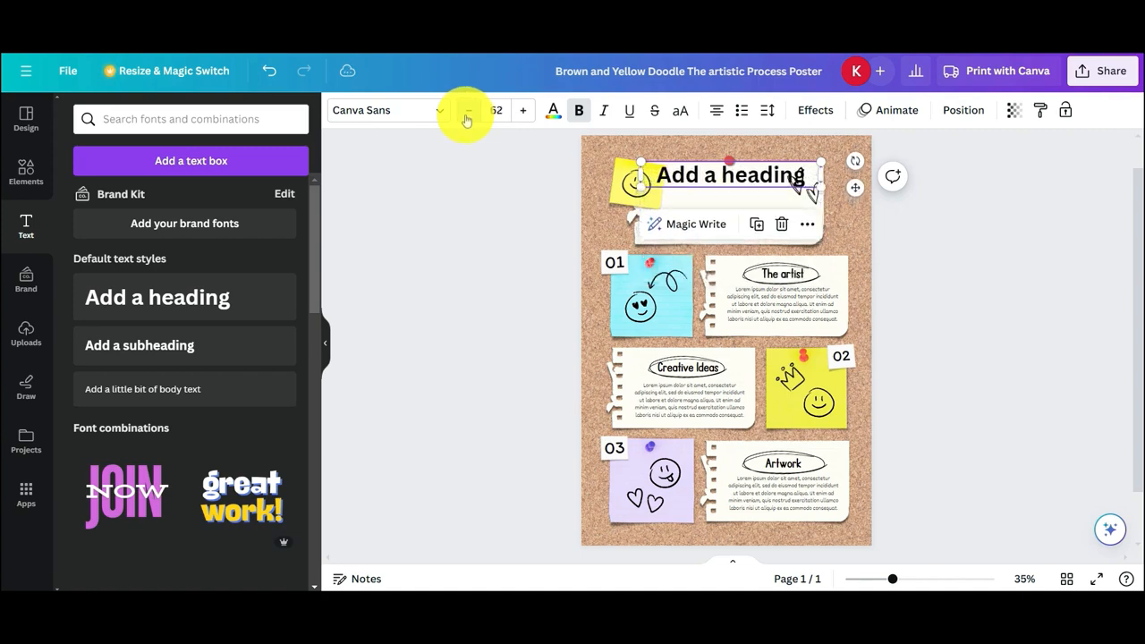
left_click(466, 117)
left_click(467, 118)
left_click(467, 117)
left_click(466, 117)
left_click(466, 117)
left_click(466, 117)
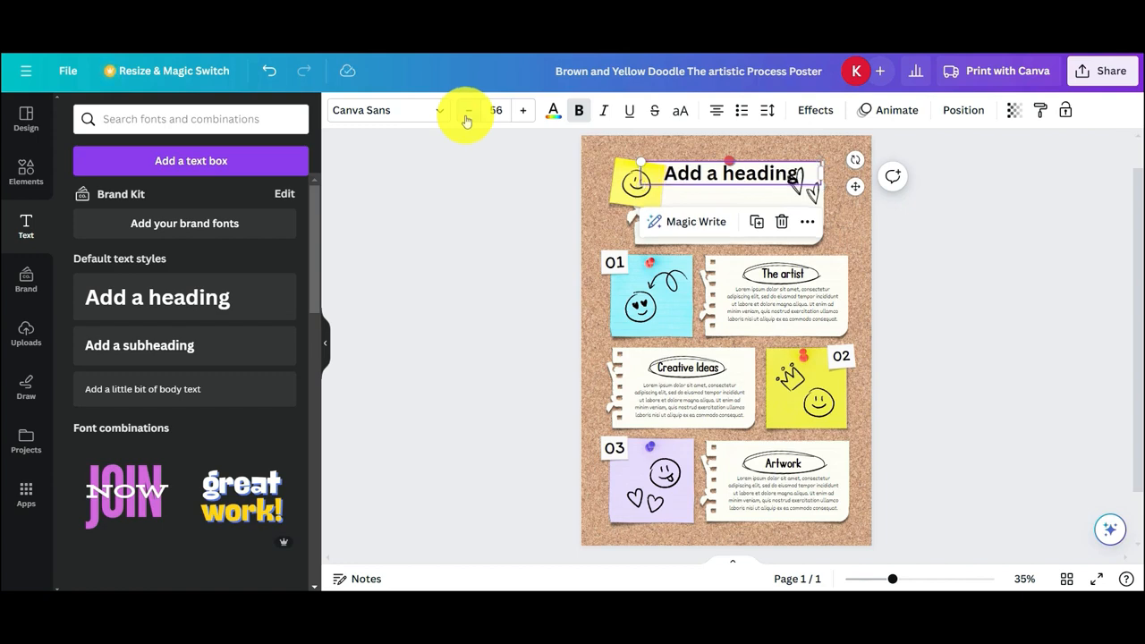
left_click(991, 220)
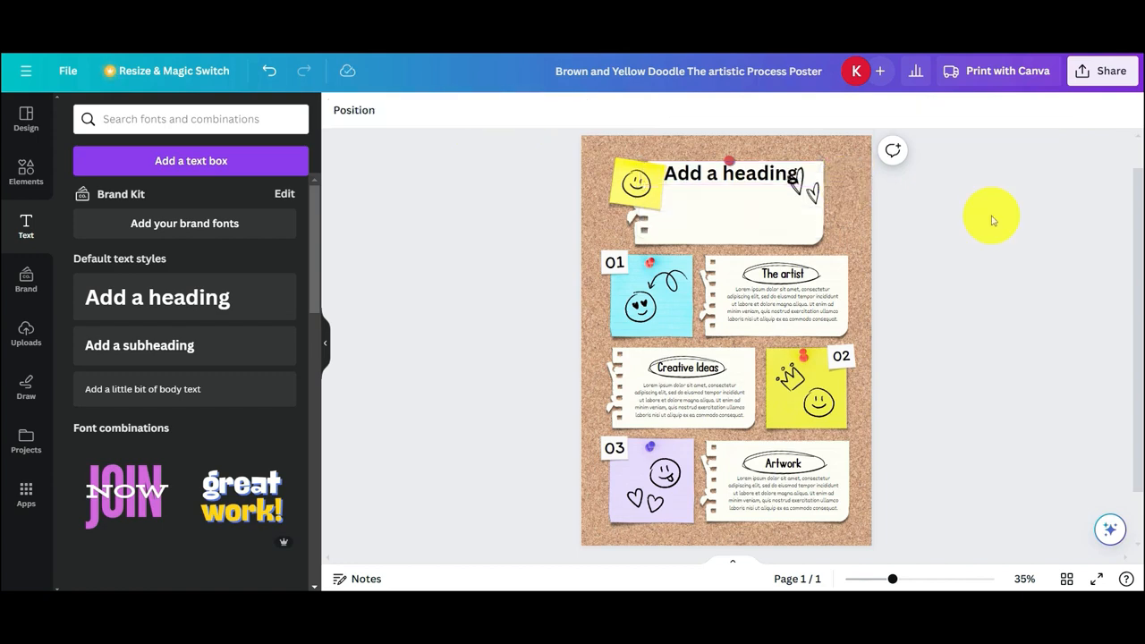
Move the heading down to the middle of the top paper note and replace its text with "AI in Everyday Life"
left_click(727, 176)
left_click_drag(727, 176, 727, 202)
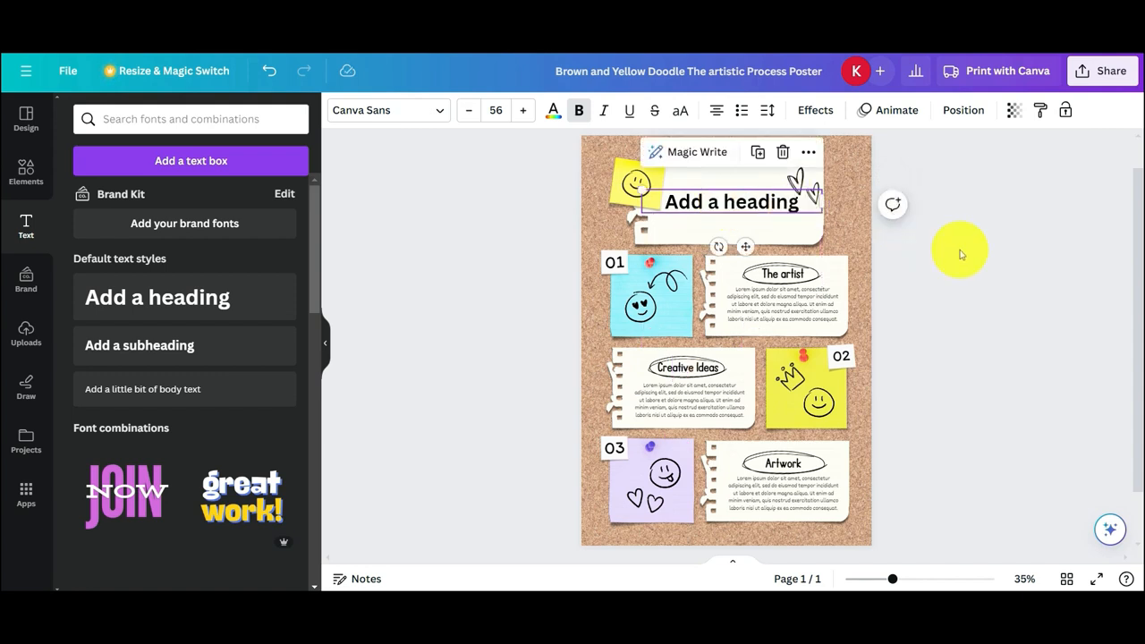
double_click(803, 202)
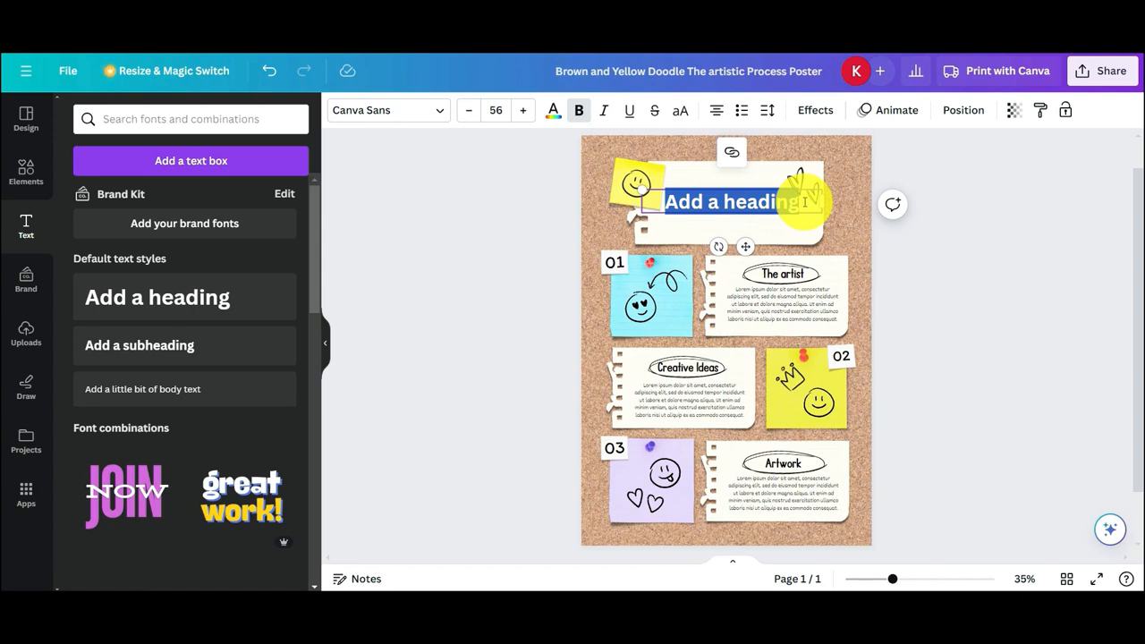
key("BackSpace")
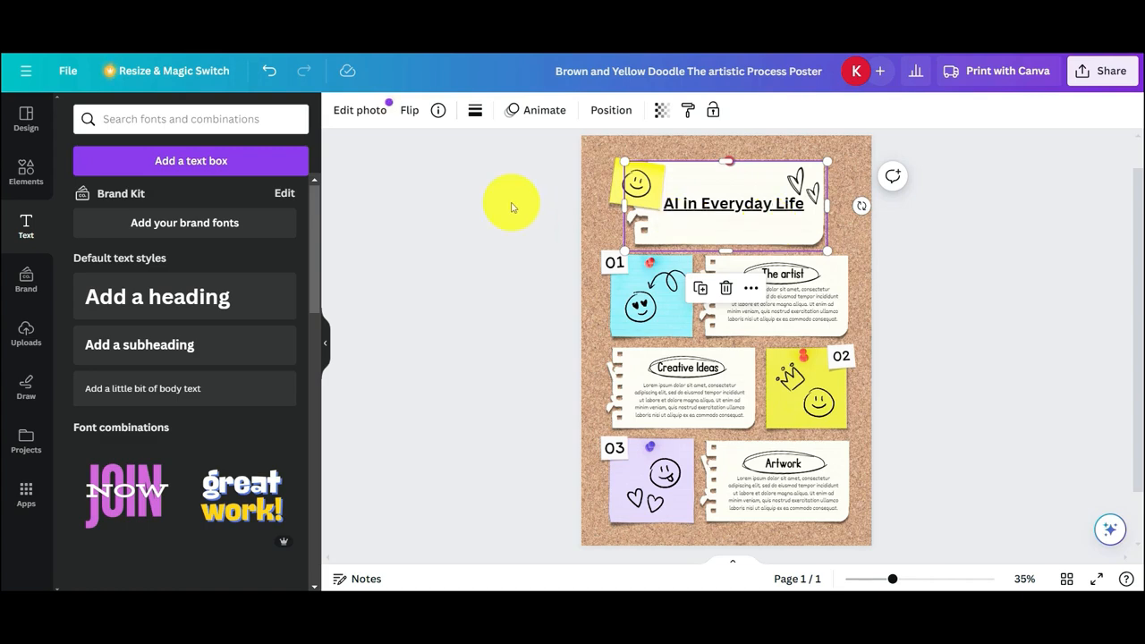
Change the "AI in Everyday Life" title's font to Foda Display from the Display font category
left_click(721, 211)
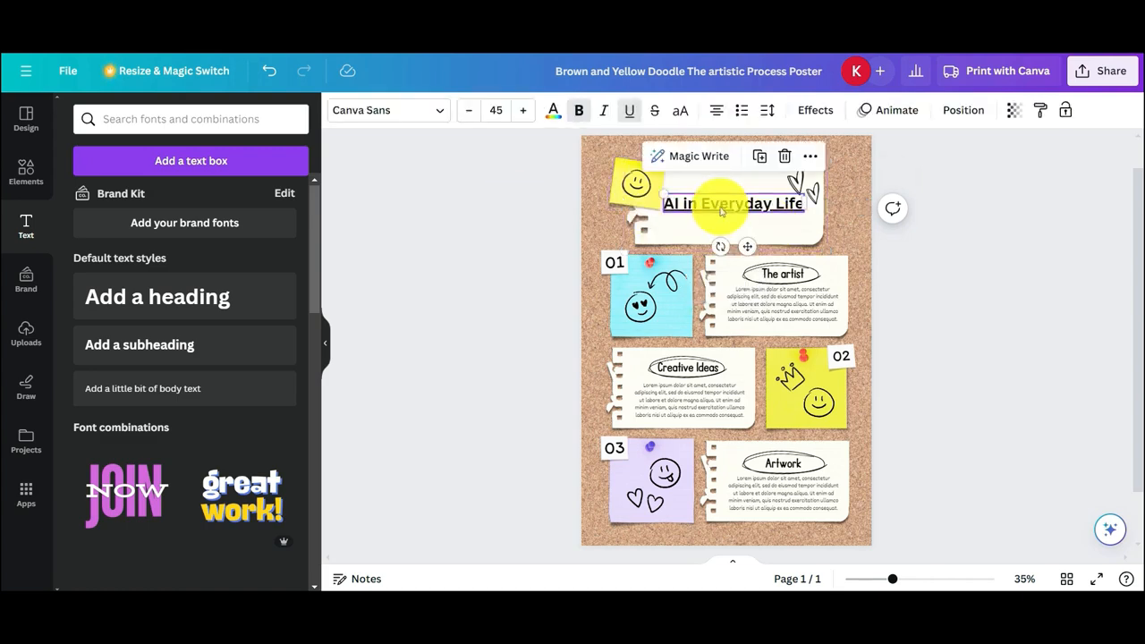
left_click(436, 114)
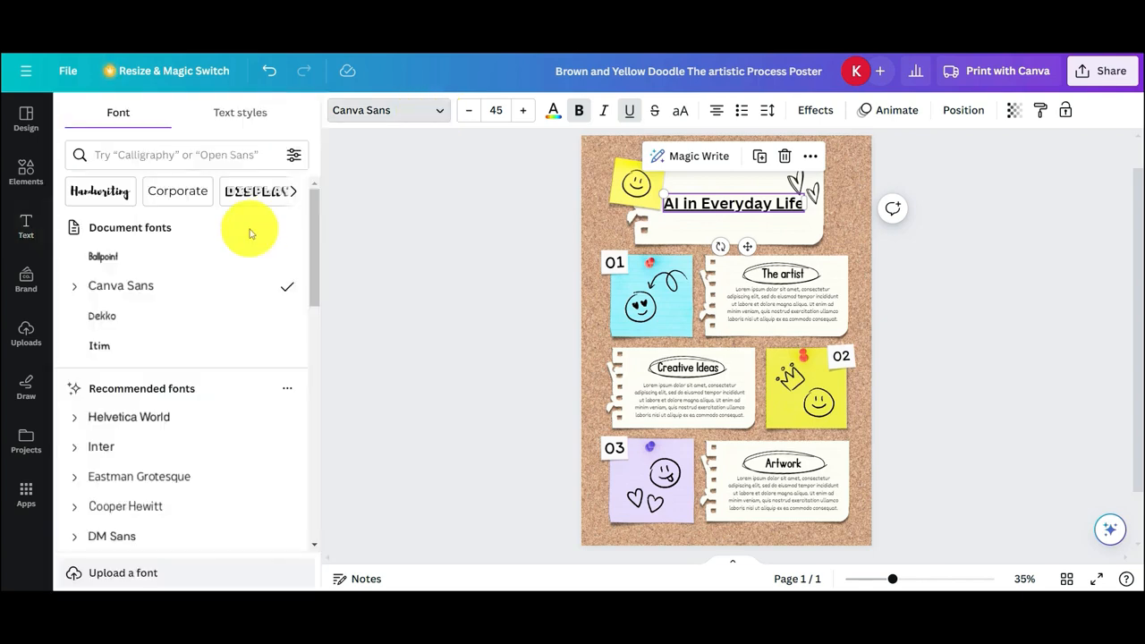
left_click(131, 388)
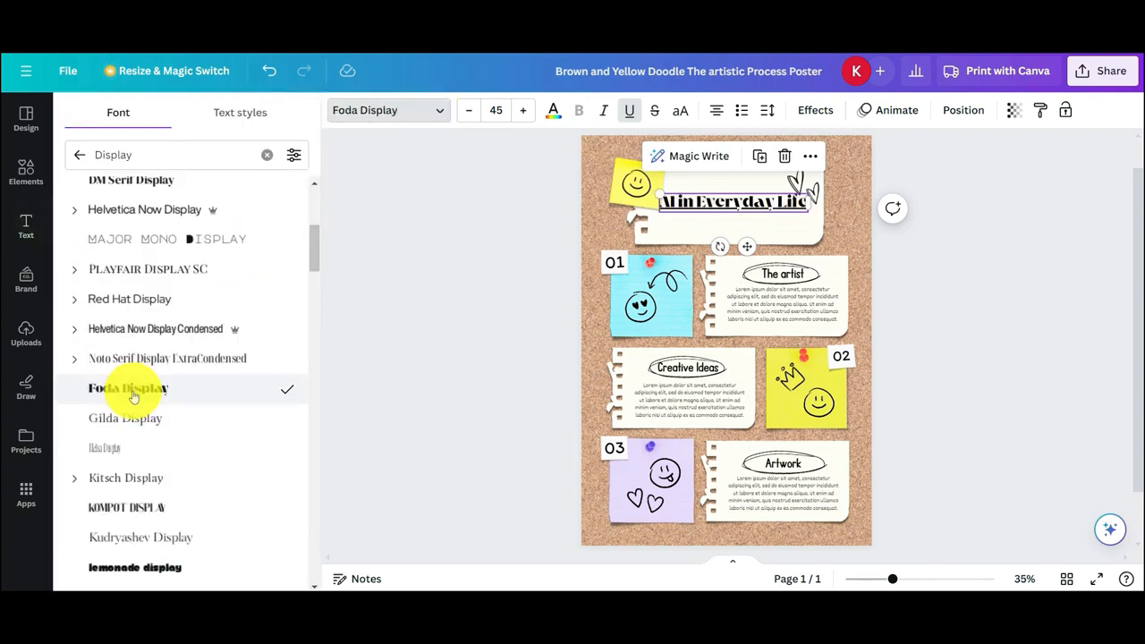
left_click(381, 391)
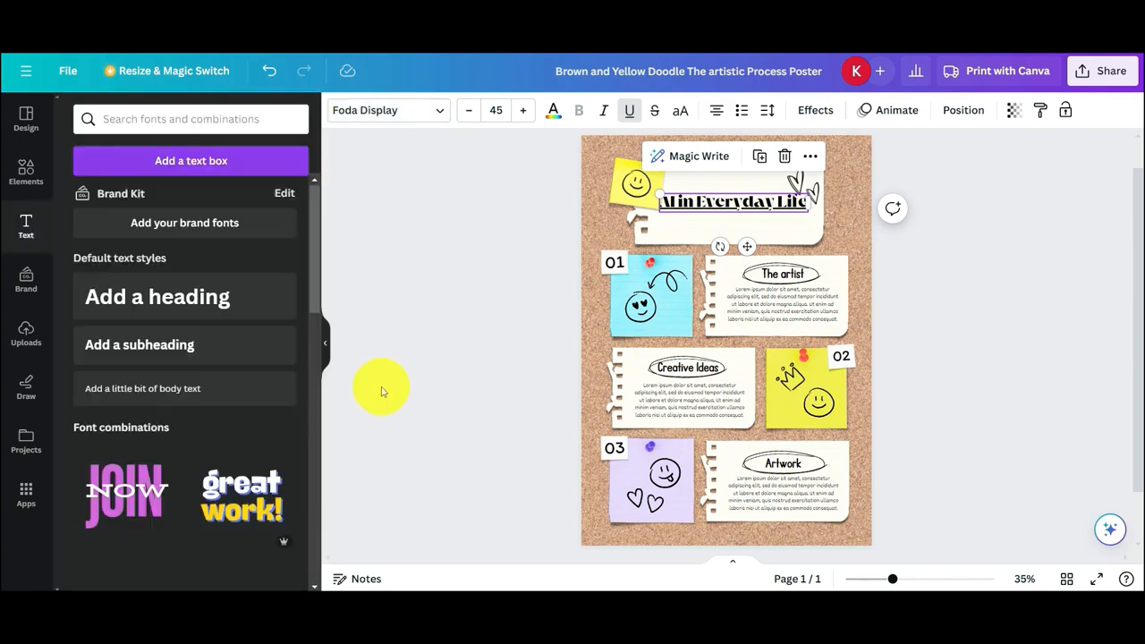
left_click(511, 328)
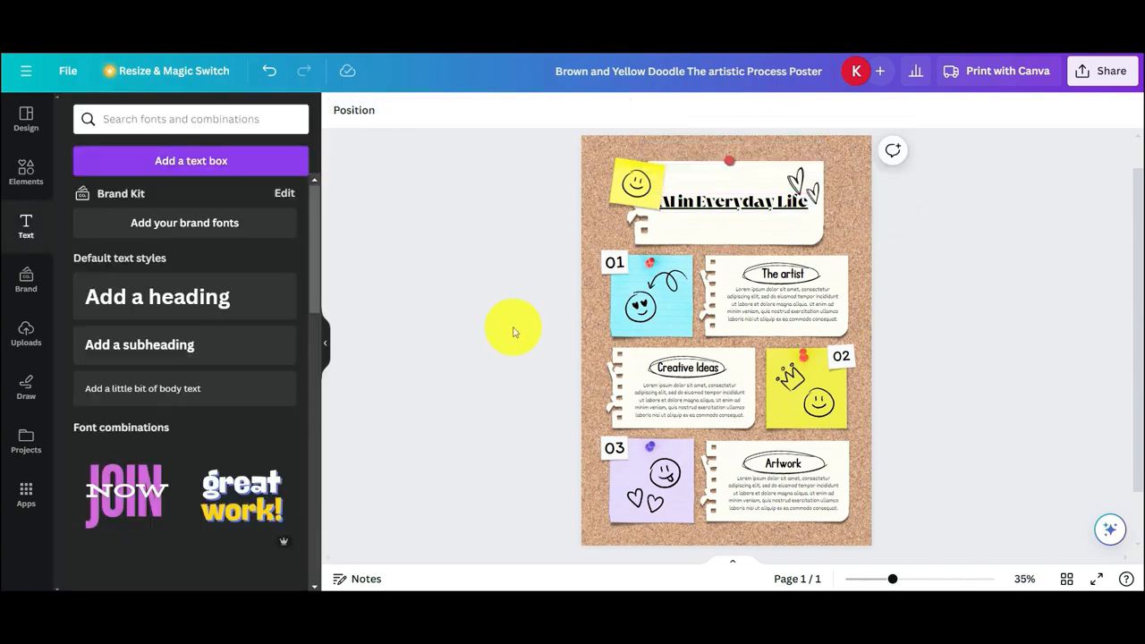
Set the font size of the "AI in Everyday Life" title to 42
left_click(696, 206)
left_click(469, 111)
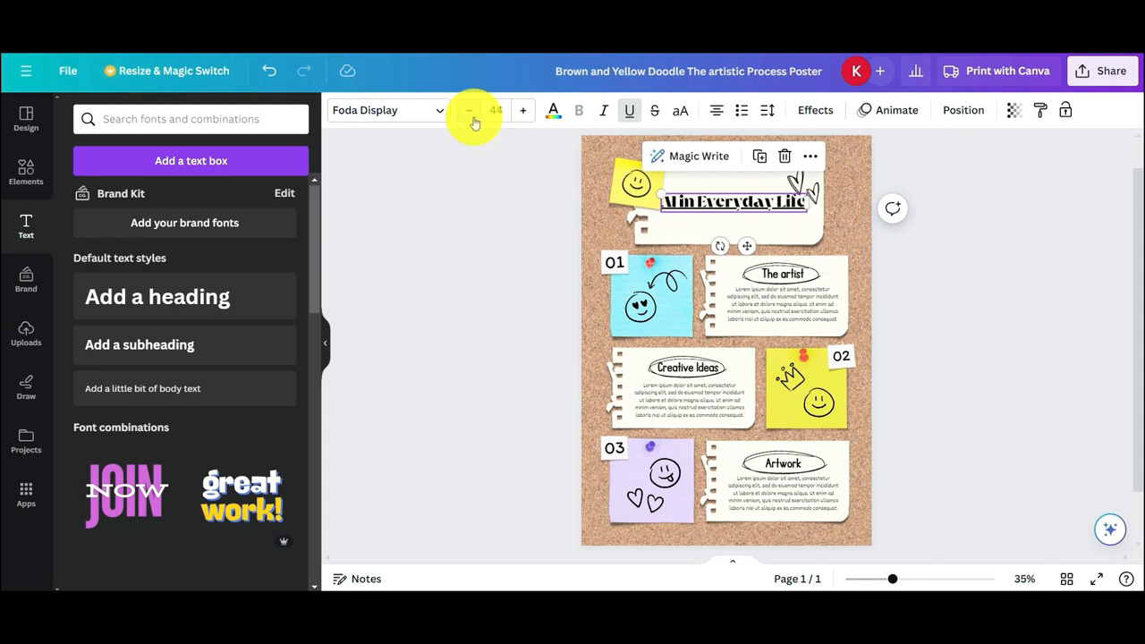
left_click(469, 111)
left_click(469, 111)
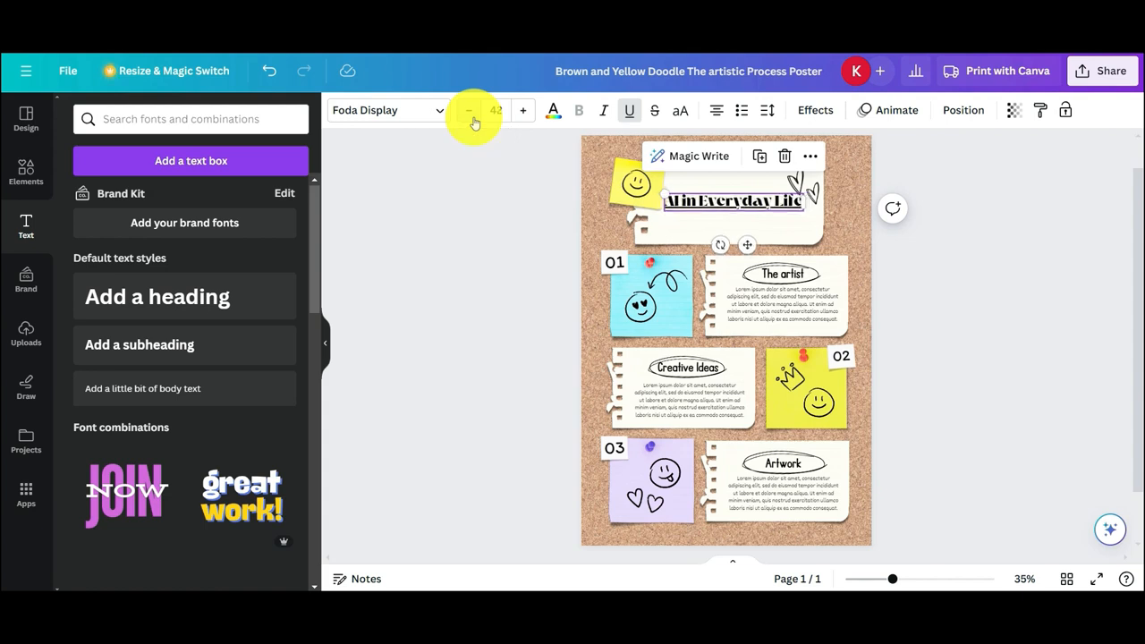
left_click(471, 210)
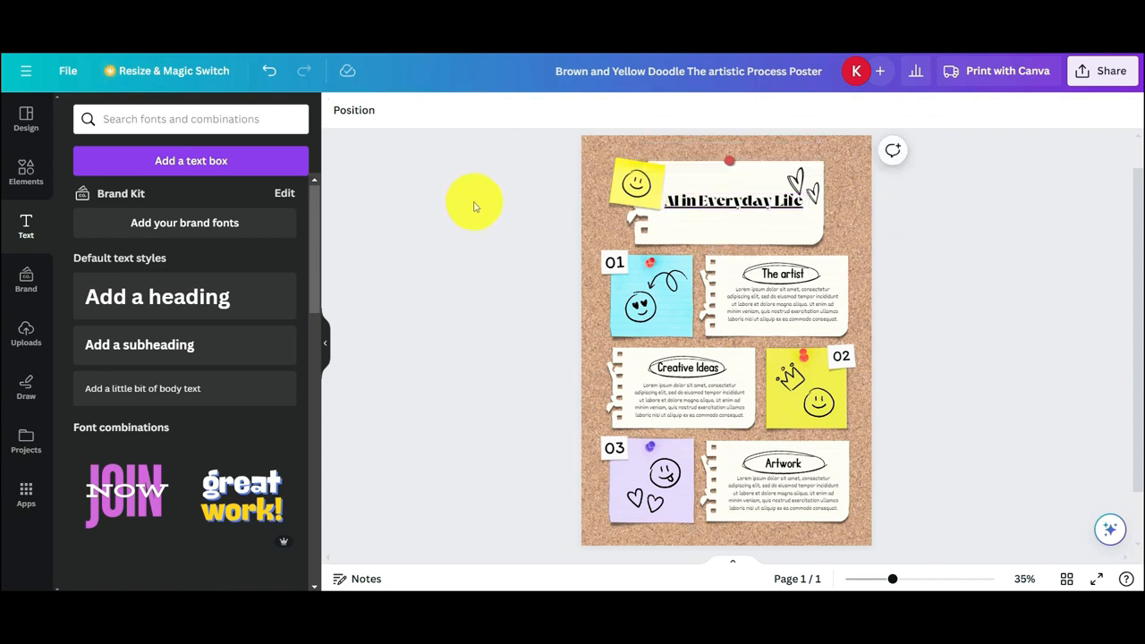
Recolor the poster's corkboard background with the medium brown photo color, trying a darker and a lighter brown first
left_click(716, 195)
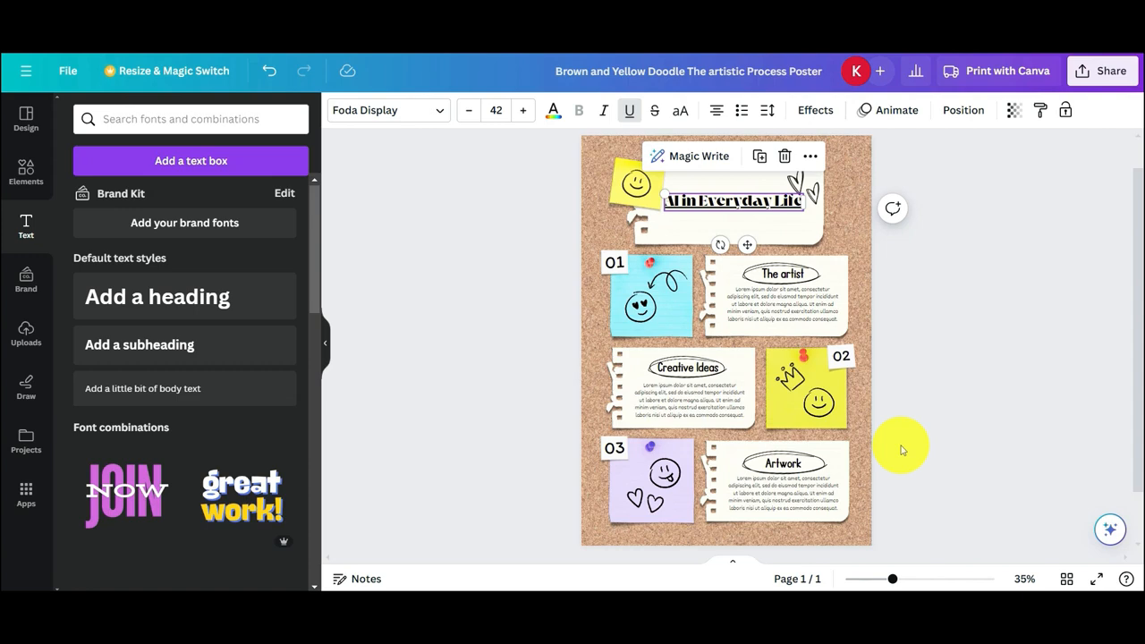
left_click(859, 412)
left_click(475, 114)
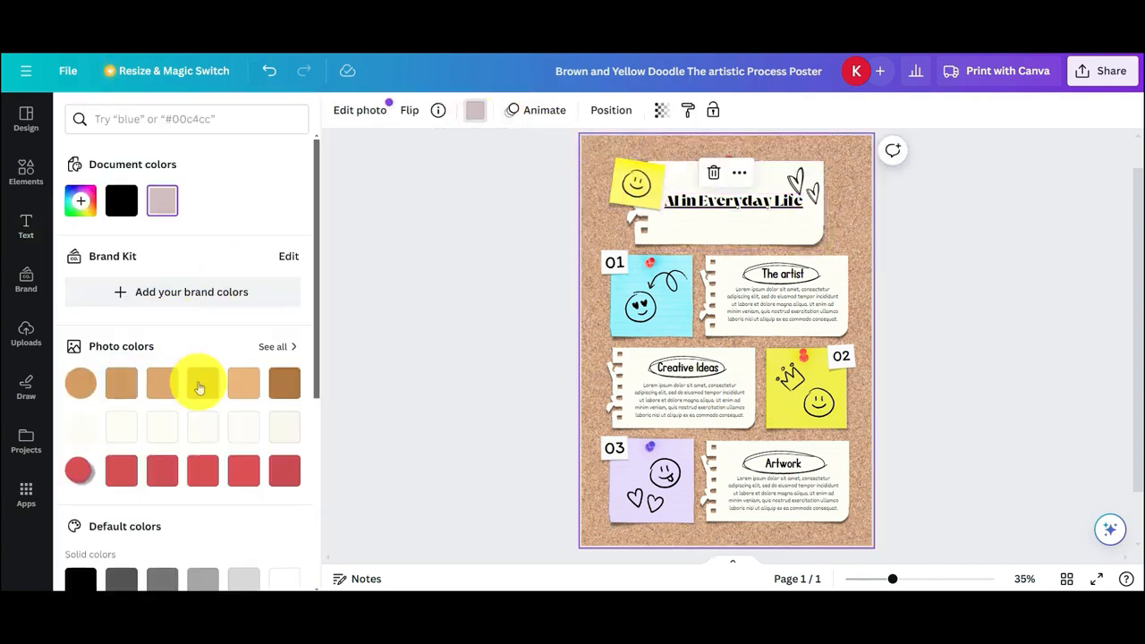
left_click(286, 385)
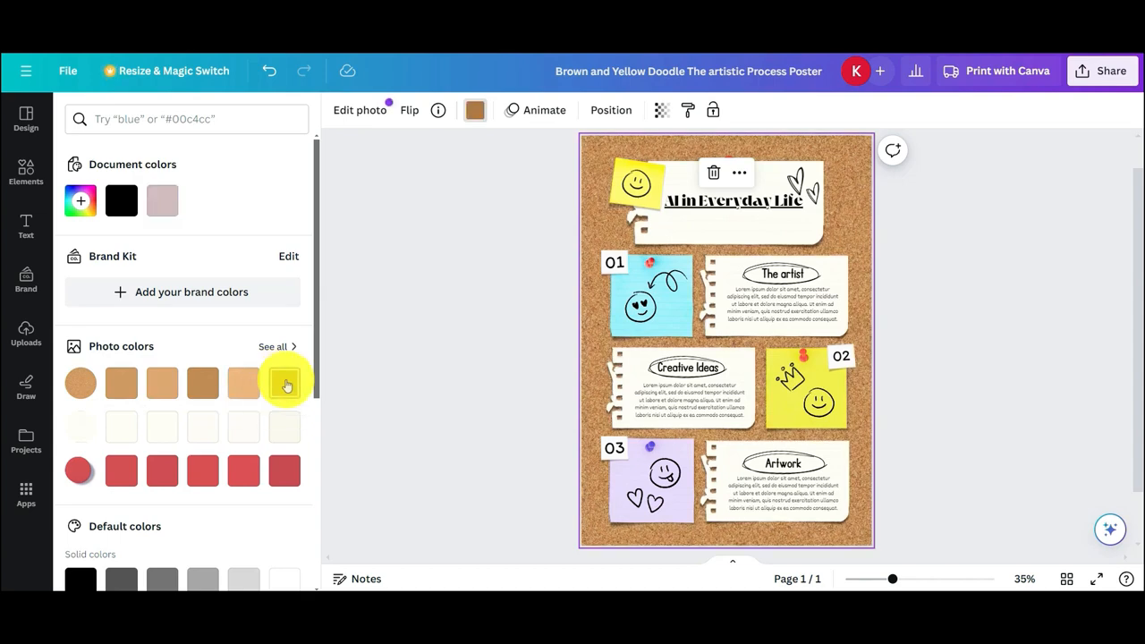
left_click(165, 384)
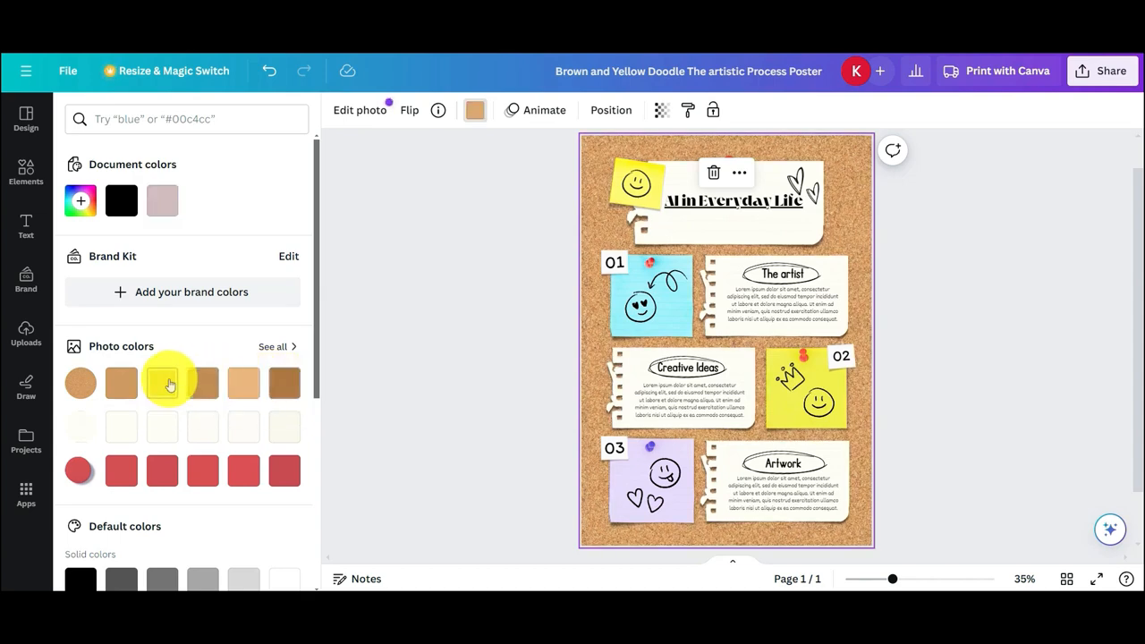
left_click(202, 384)
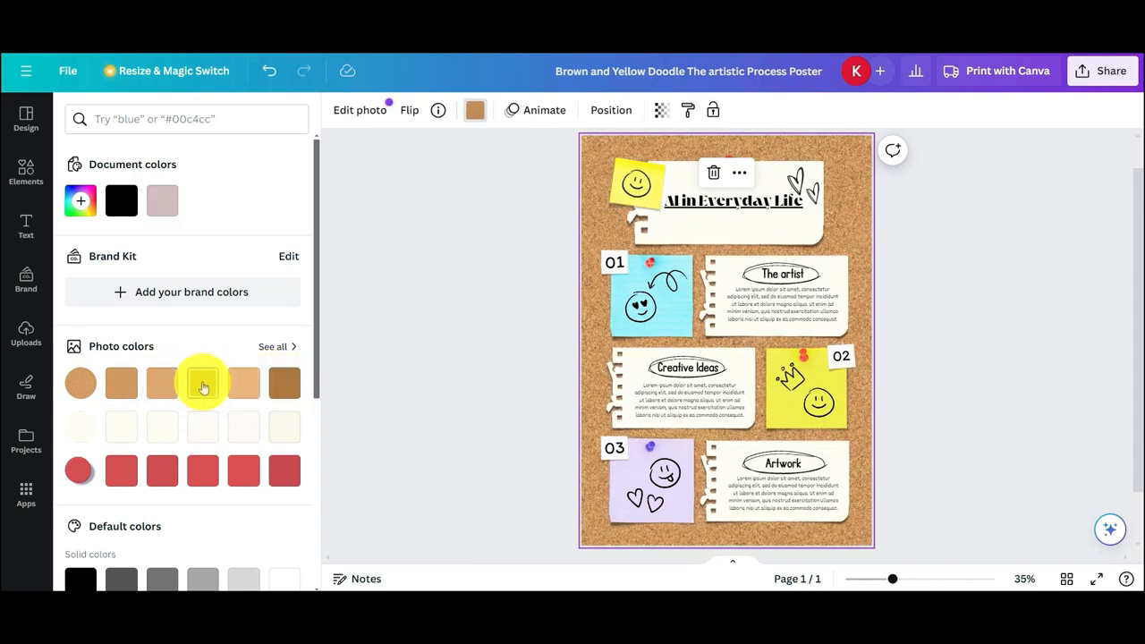
Recolor the corkboard background with the black document color, trying a light brown photo color and the dusty pink document color first
left_click(124, 387)
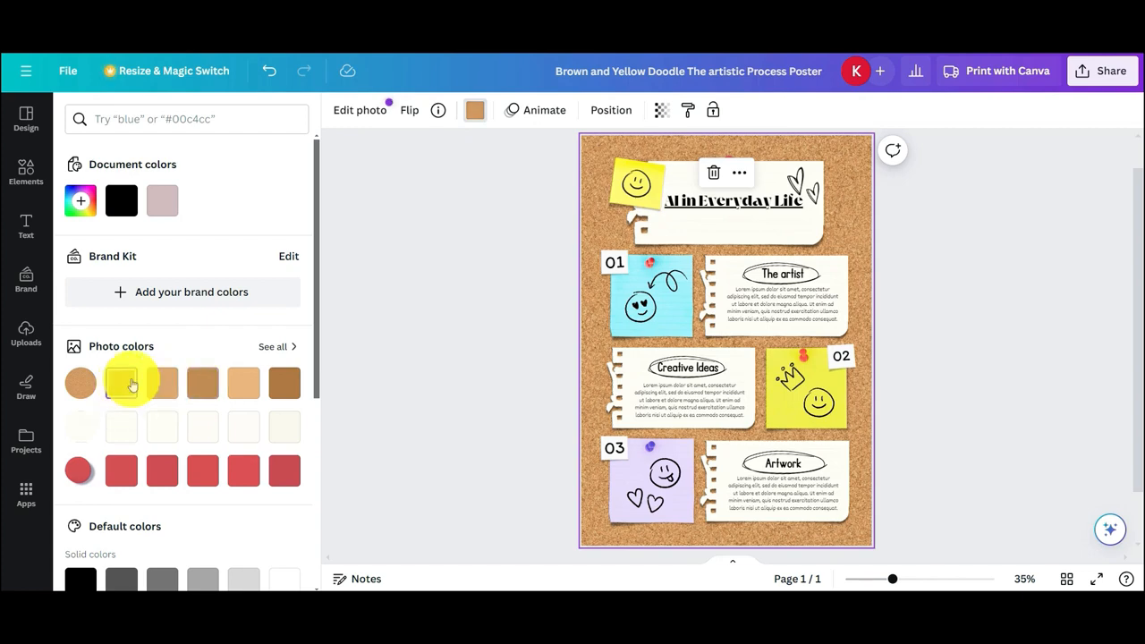
left_click(163, 208)
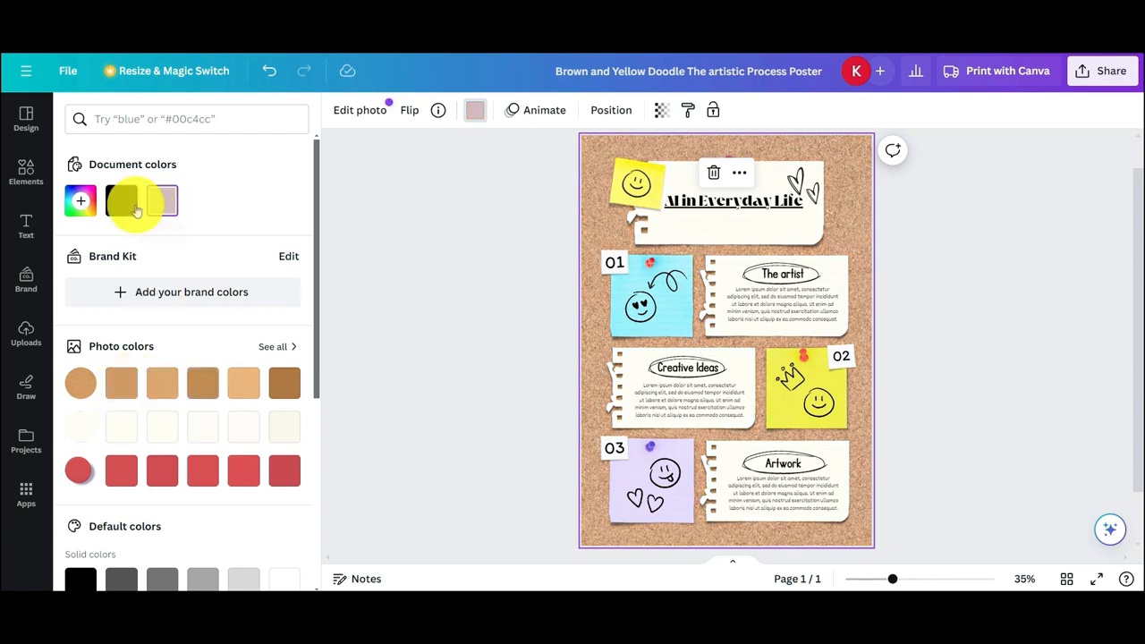
left_click(132, 208)
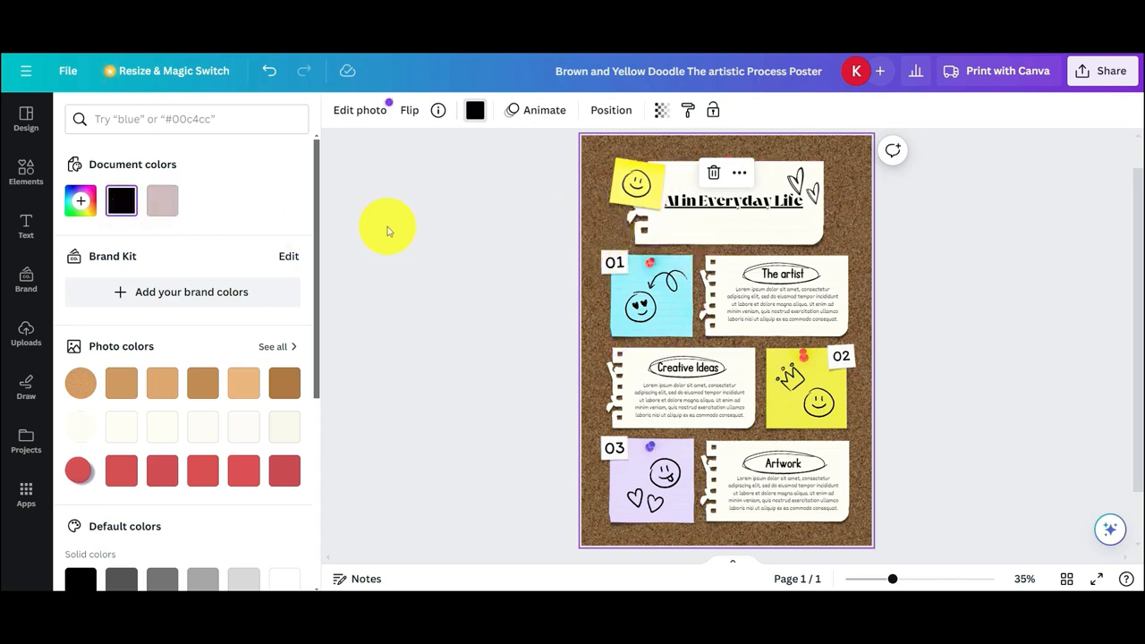
key("Escape")
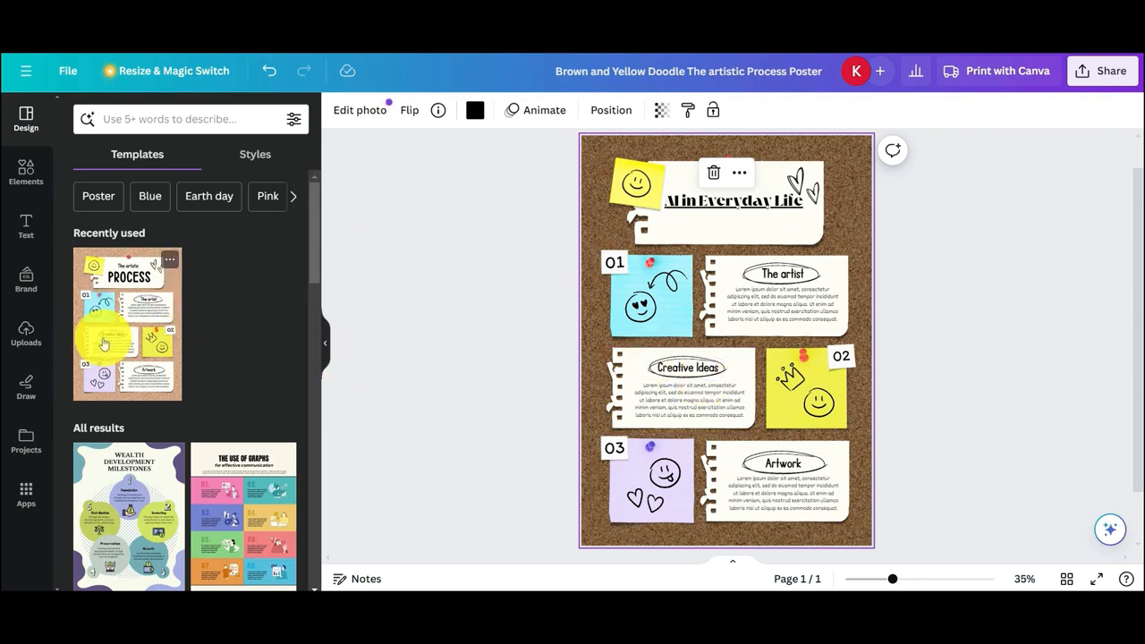
Open the uploads library and start uploading files for the poster
left_click(36, 355)
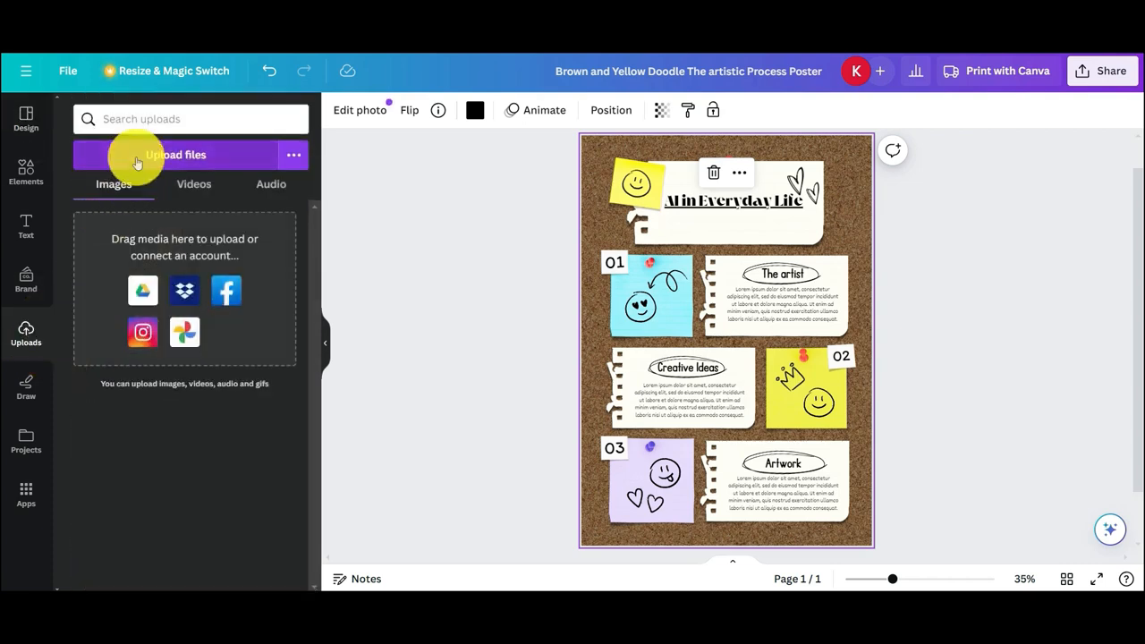
left_click(136, 159)
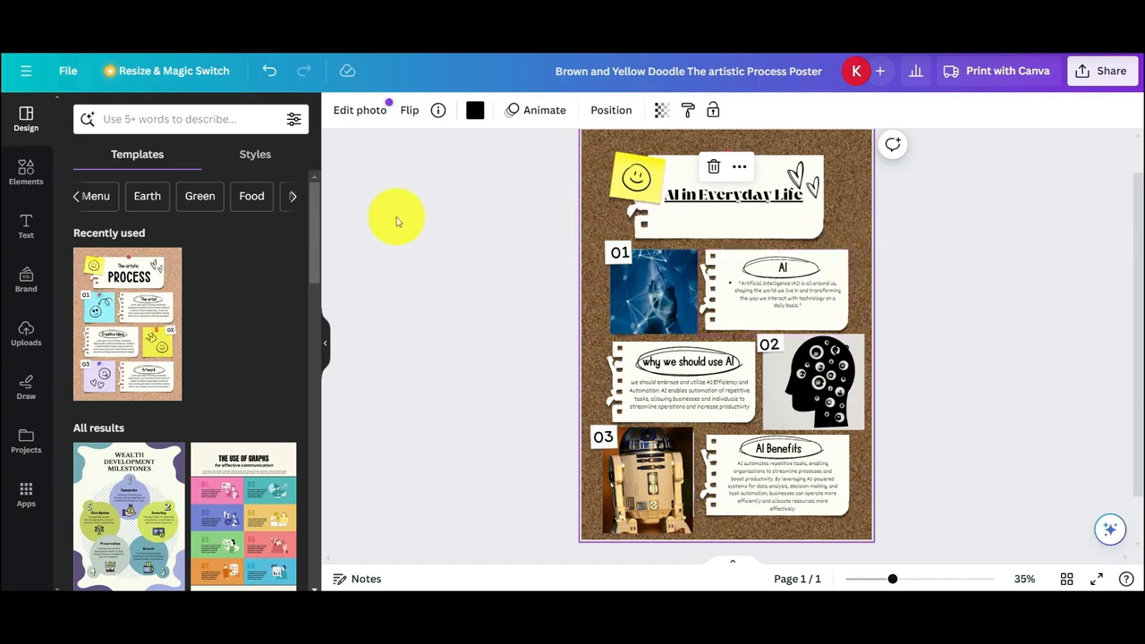
Search the elements for Line and look through the results by category, including graphics, photos, shapes, frames and charts
left_click(14, 179)
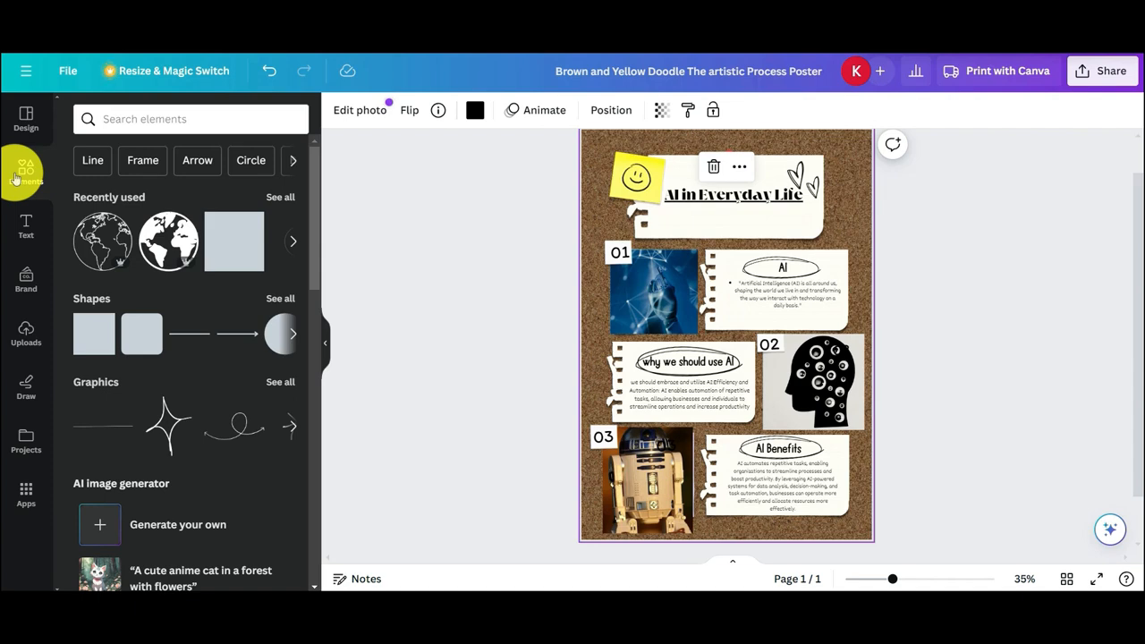
left_click(103, 176)
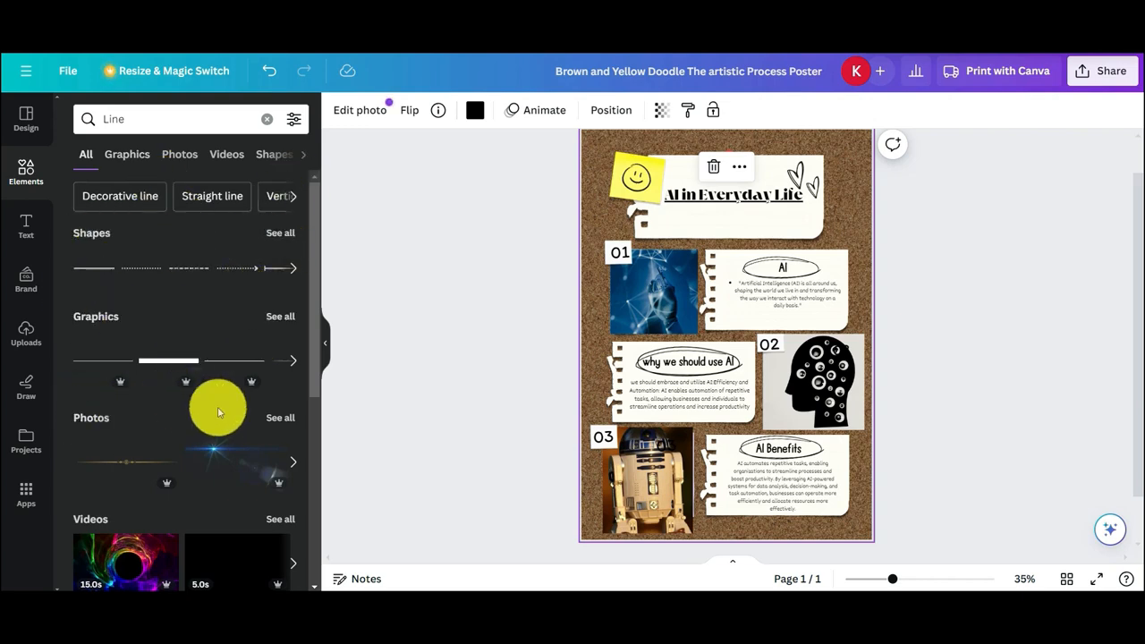
scroll(215, 420, "down", 2)
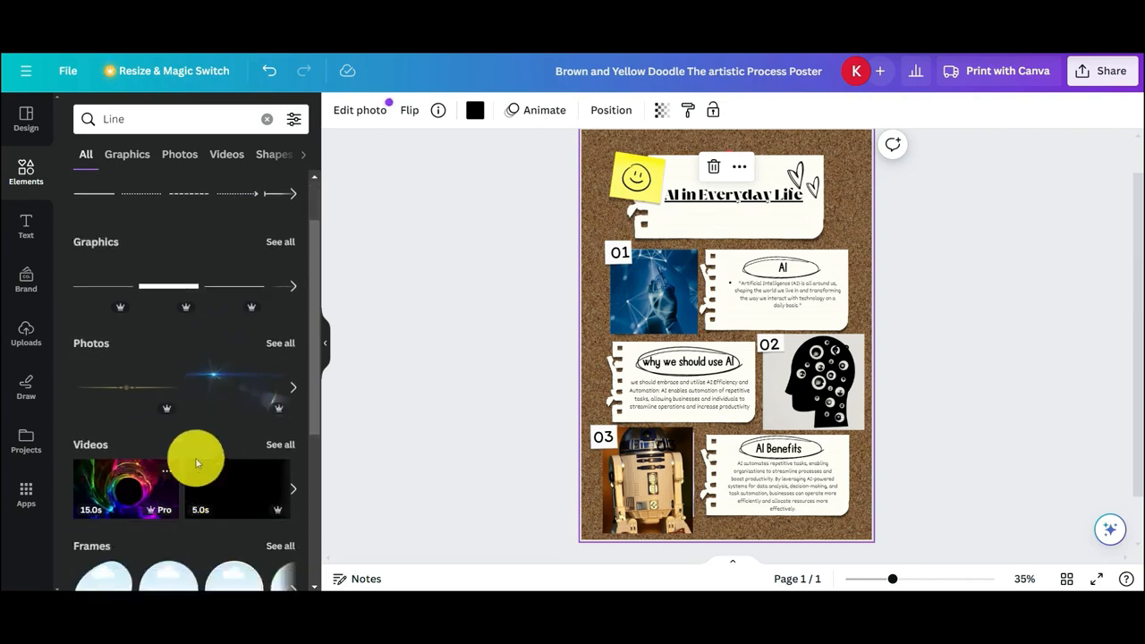
scroll(197, 461, "down", 3)
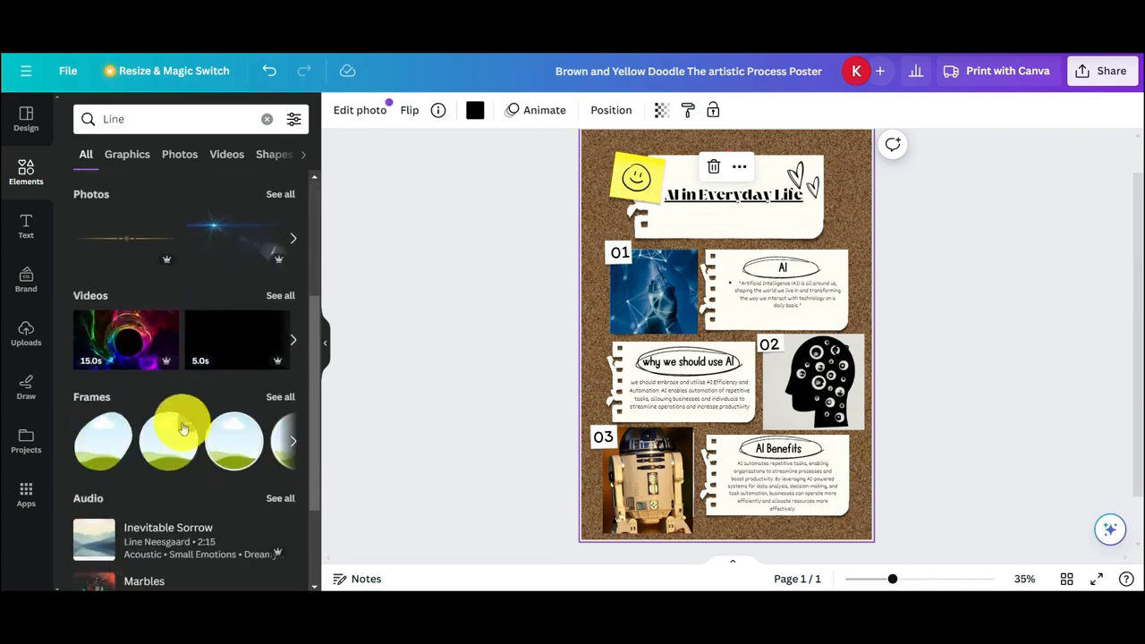
scroll(179, 426, "up", 3)
scroll(183, 422, "down", 1)
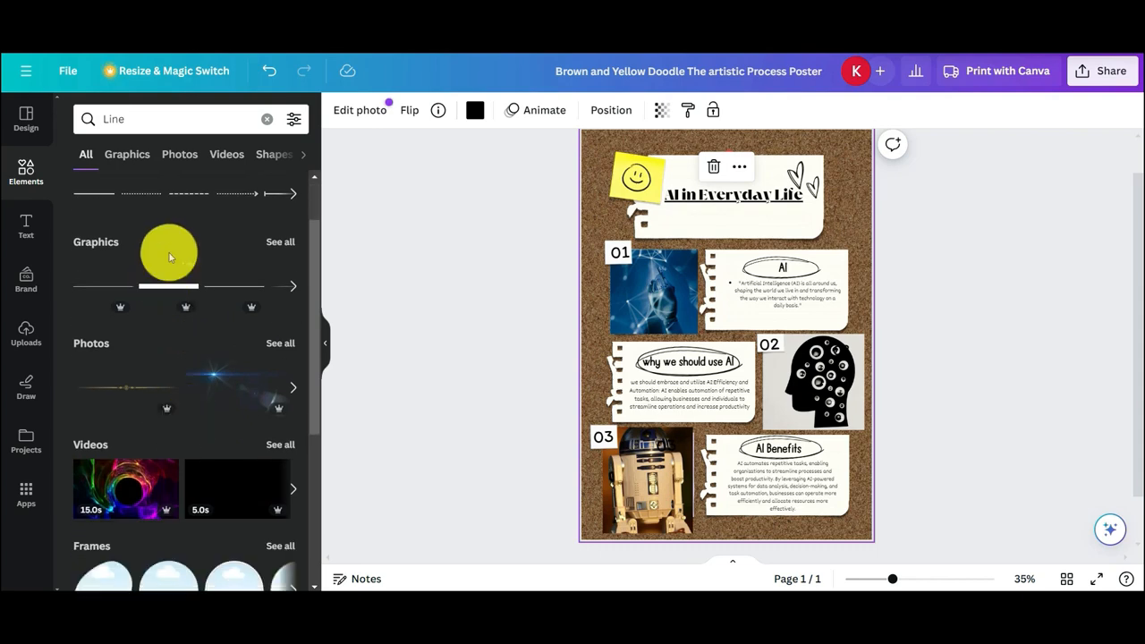
left_click(130, 156)
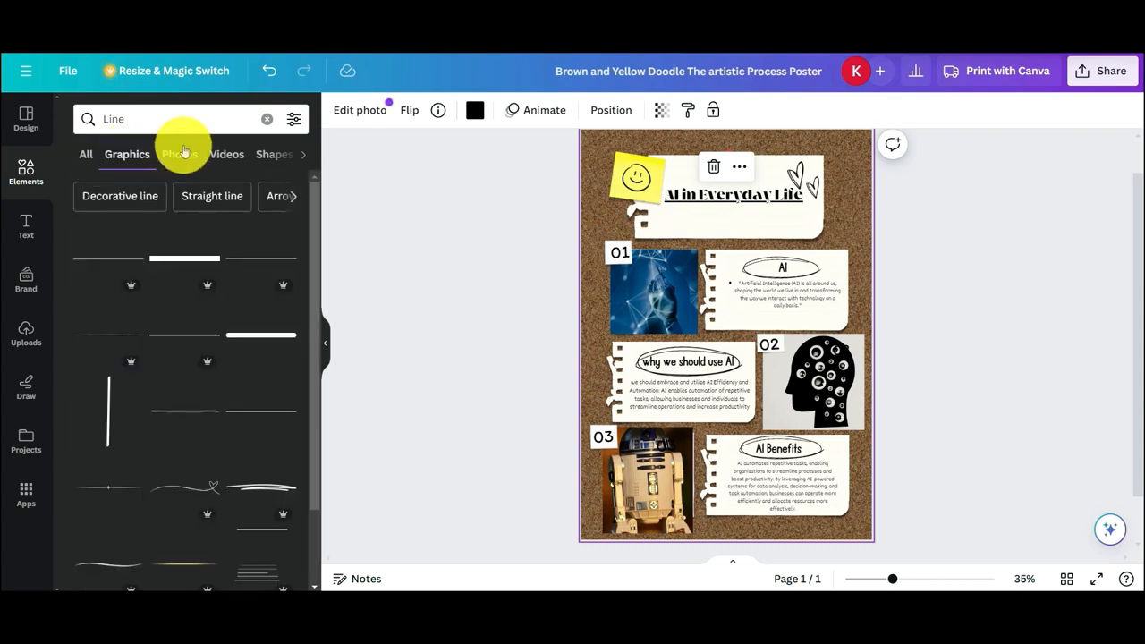
left_click(183, 152)
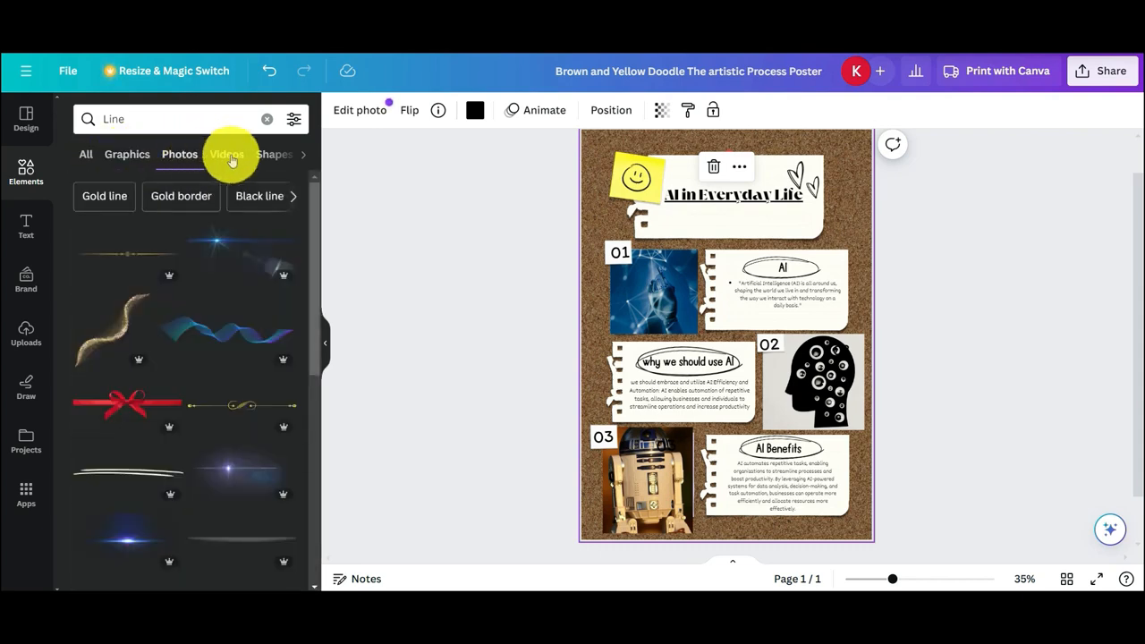
left_click(228, 155)
left_click(235, 157)
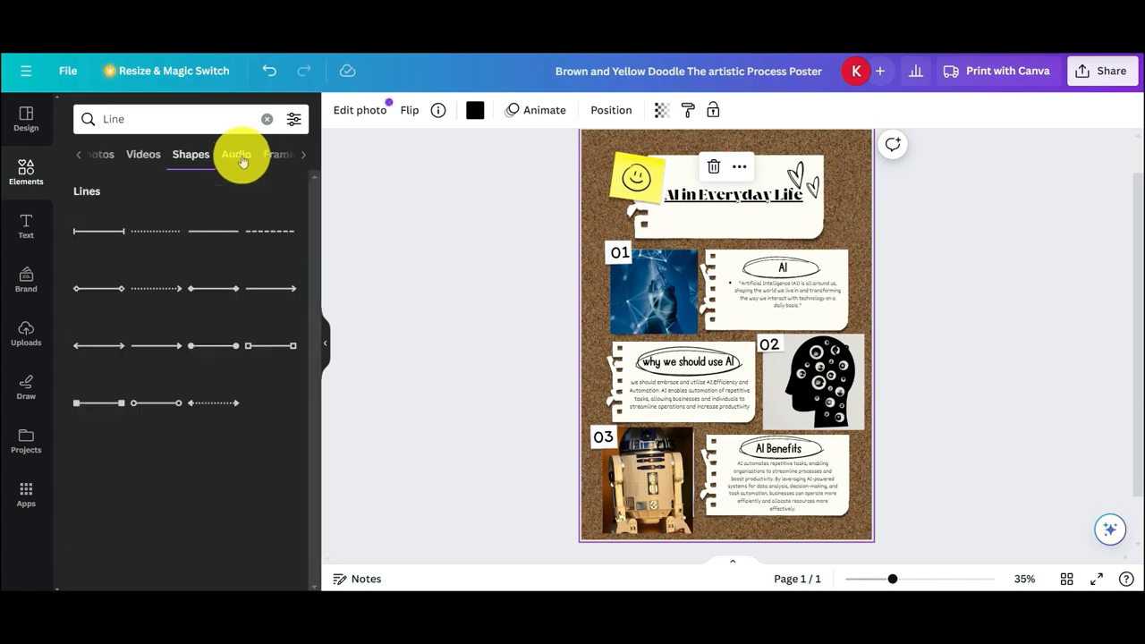
left_click(240, 157)
left_click(242, 157)
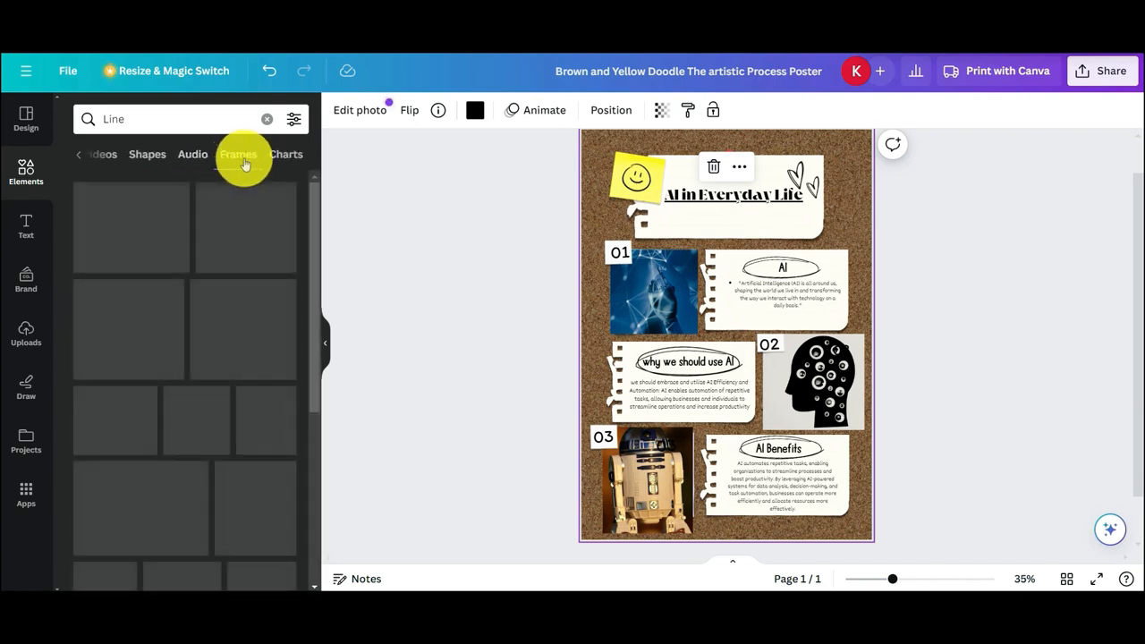
left_click(273, 159)
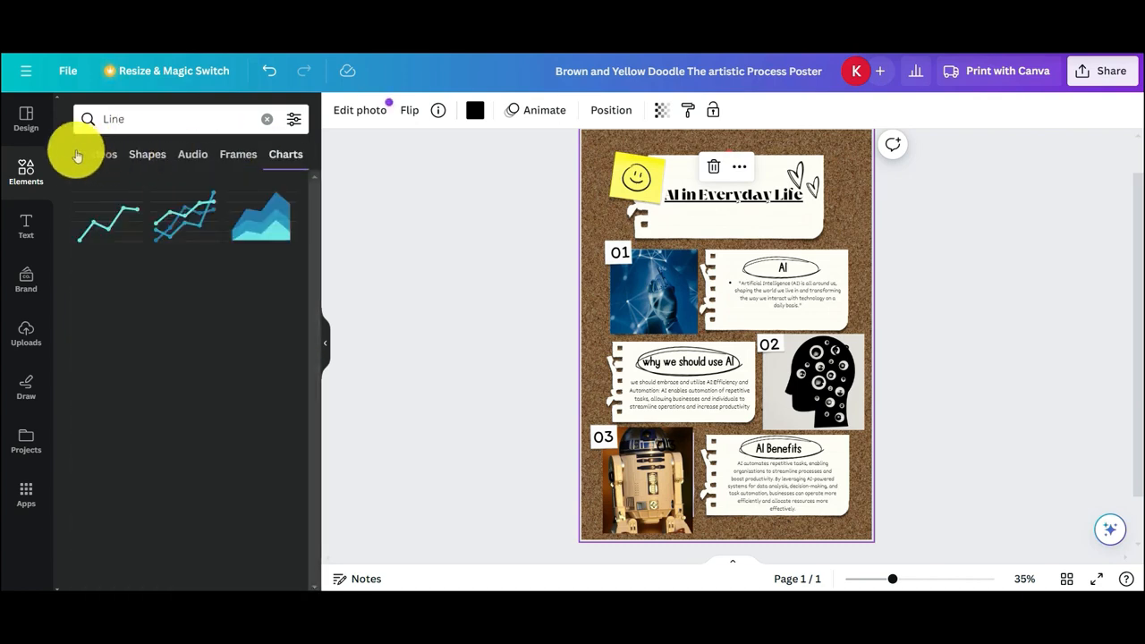
left_click(77, 156)
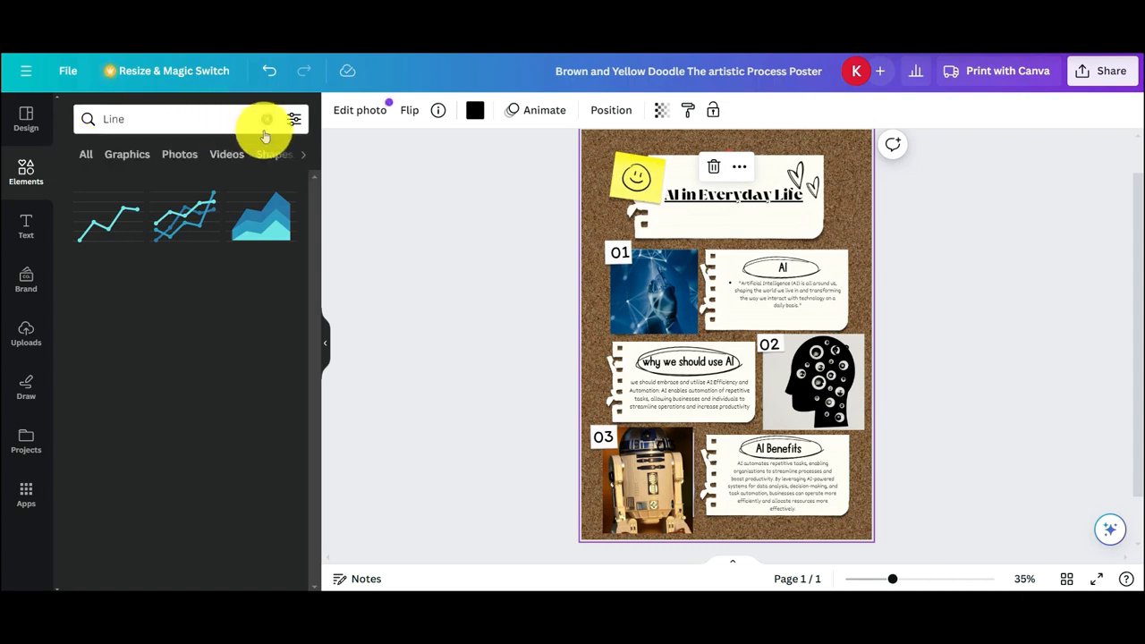
Browse the Frame and Arrow elements, then look over the other suggested element keywords and search categories
left_click(266, 119)
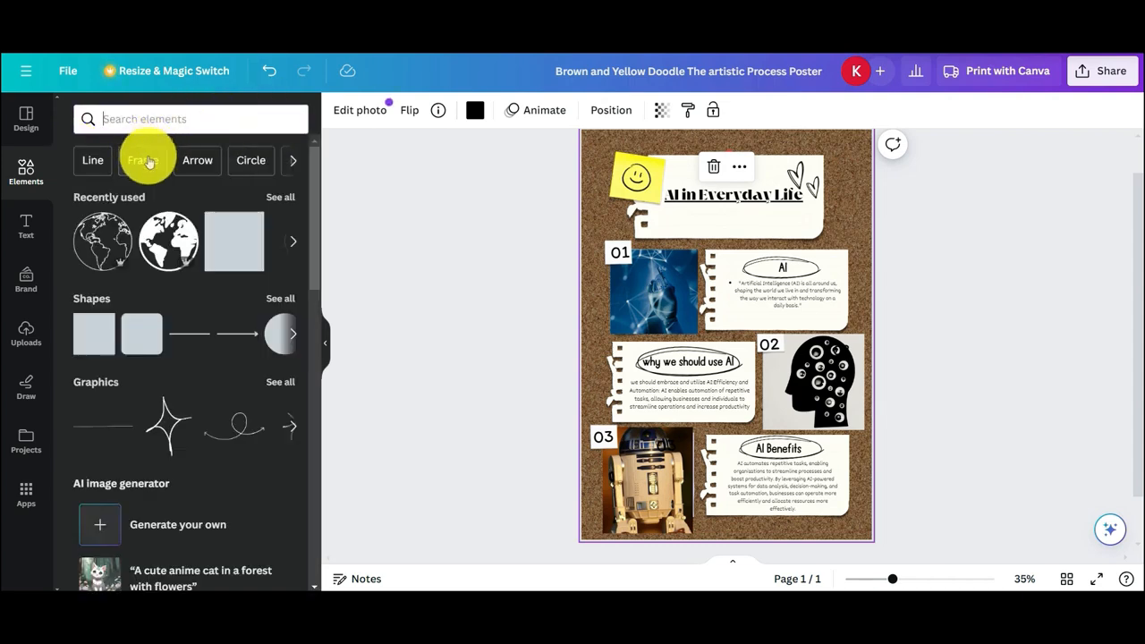
left_click(147, 161)
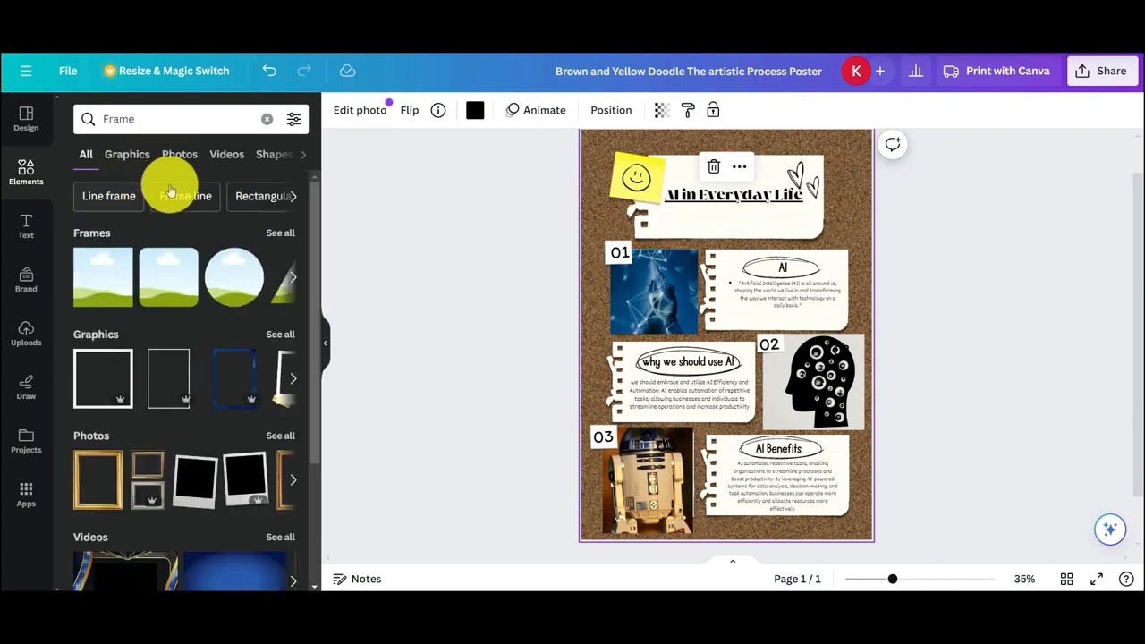
left_click(264, 123)
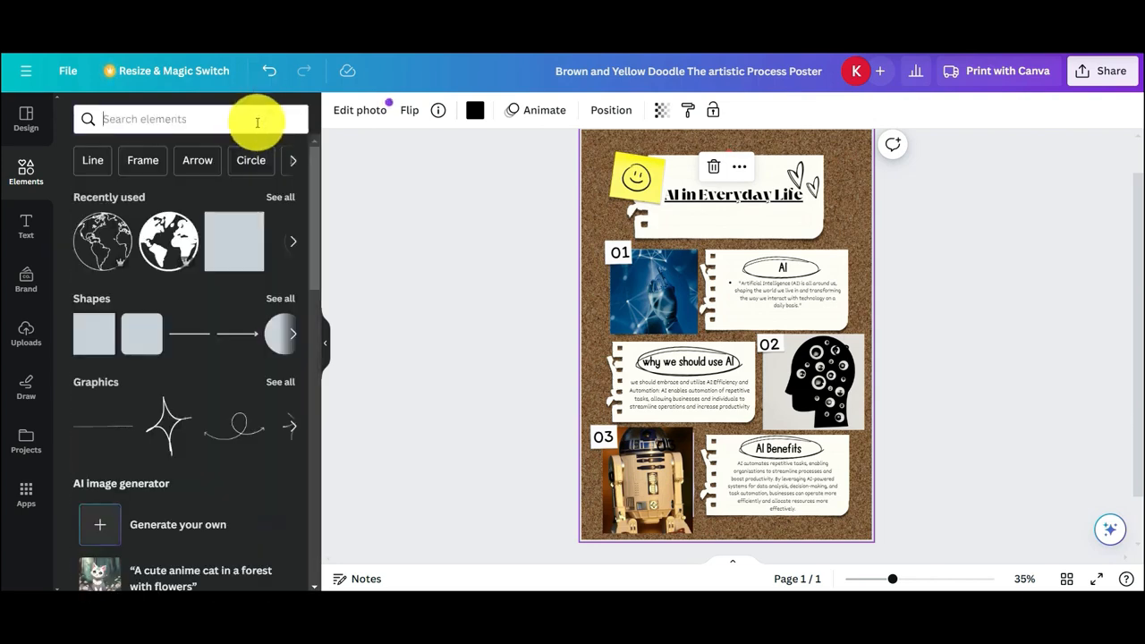
left_click(198, 159)
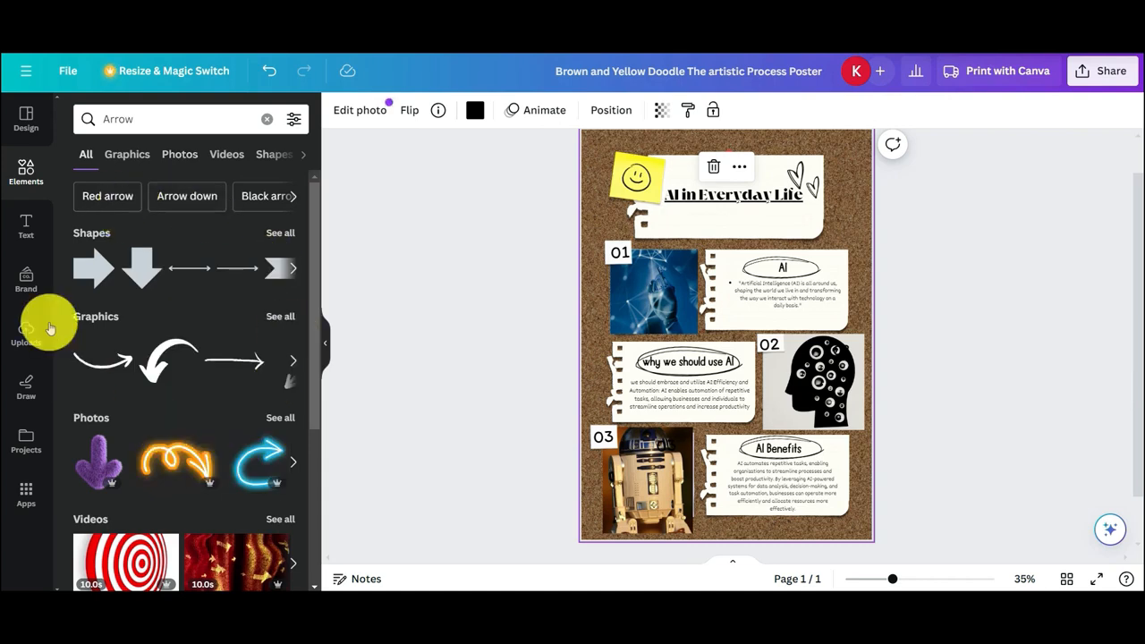
left_click(268, 121)
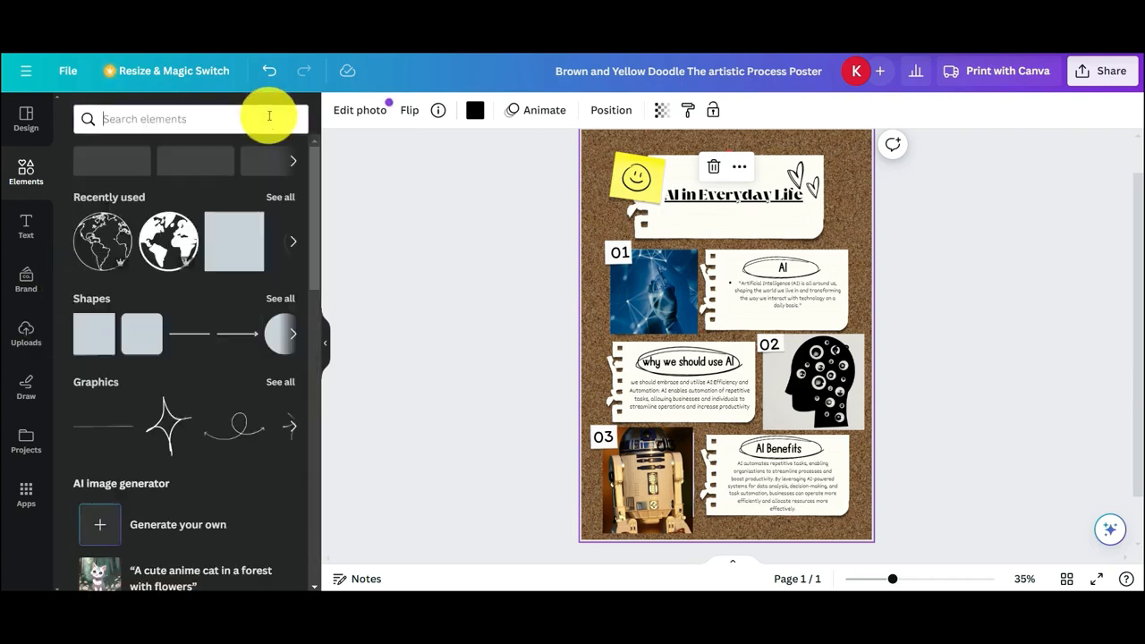
left_click(293, 162)
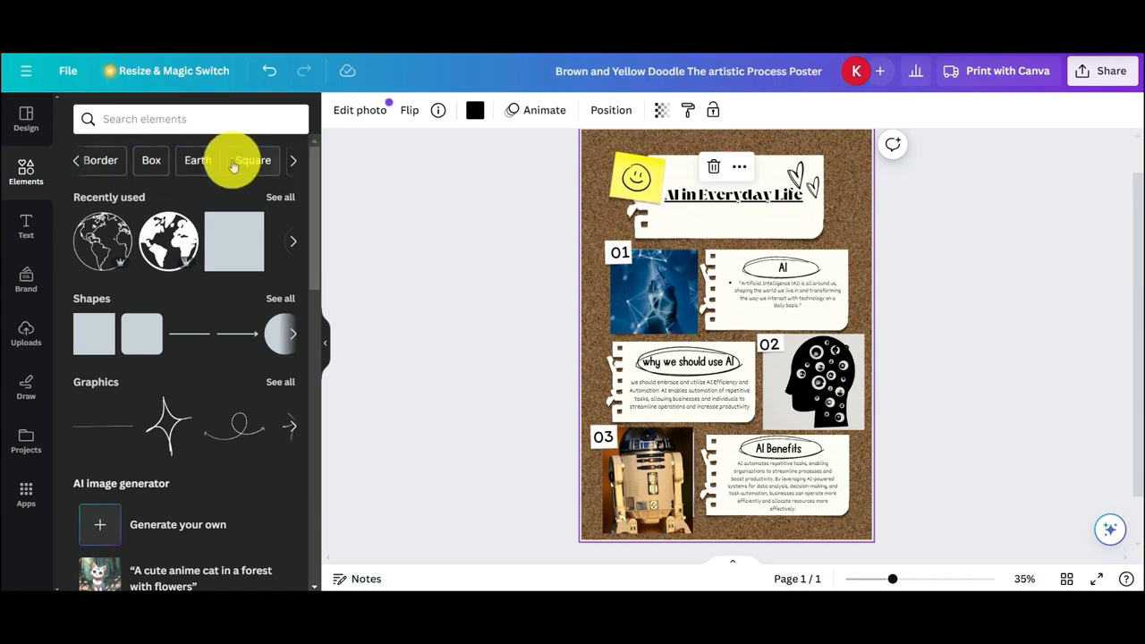
left_click(166, 119)
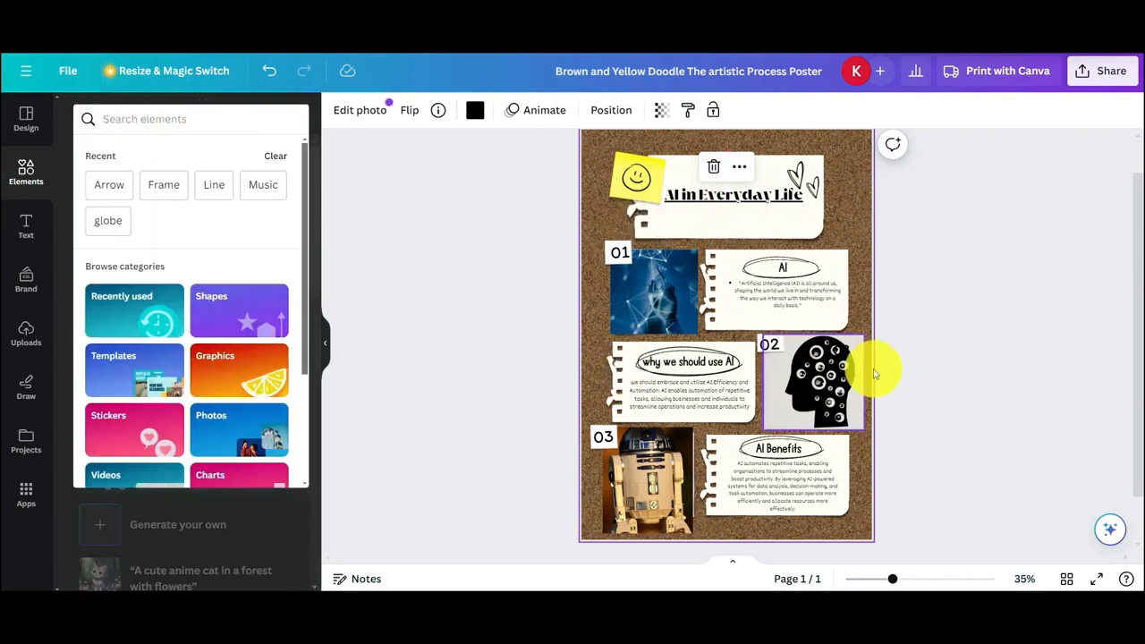
left_click(408, 330)
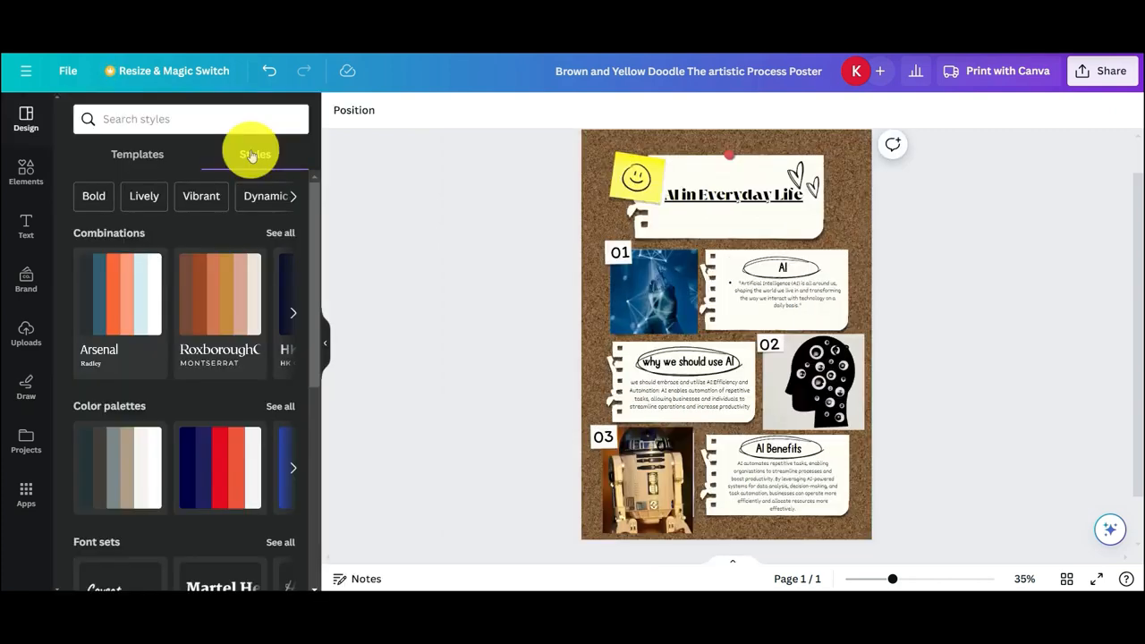
Select the corkboard background and examine its photo editing options for effects, adjustments and cropping
left_click(594, 203)
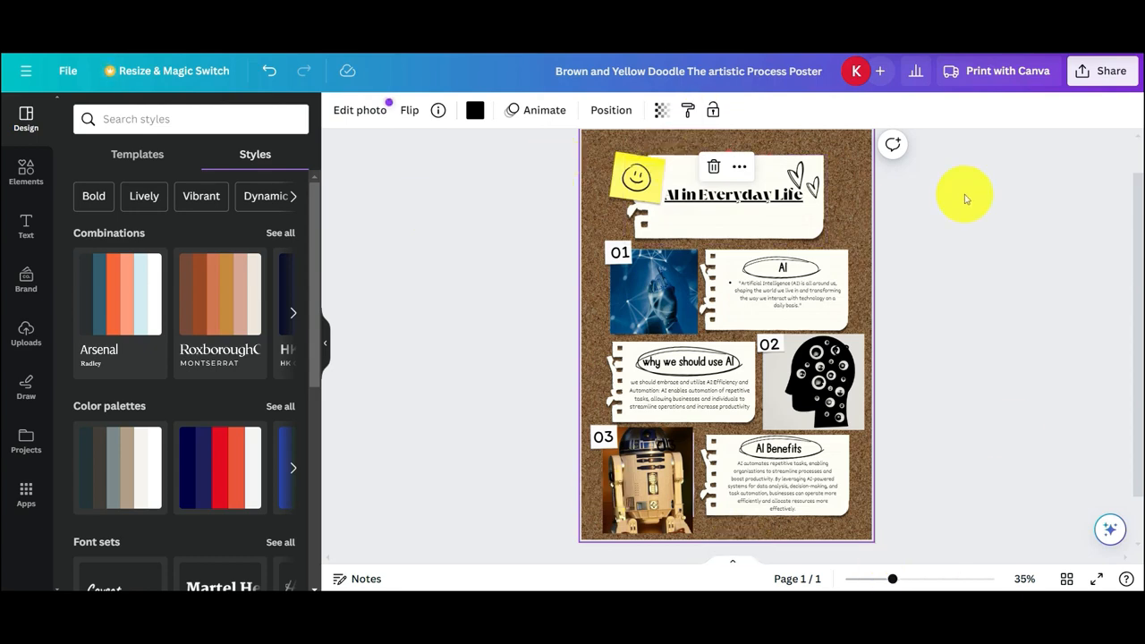
left_click(362, 111)
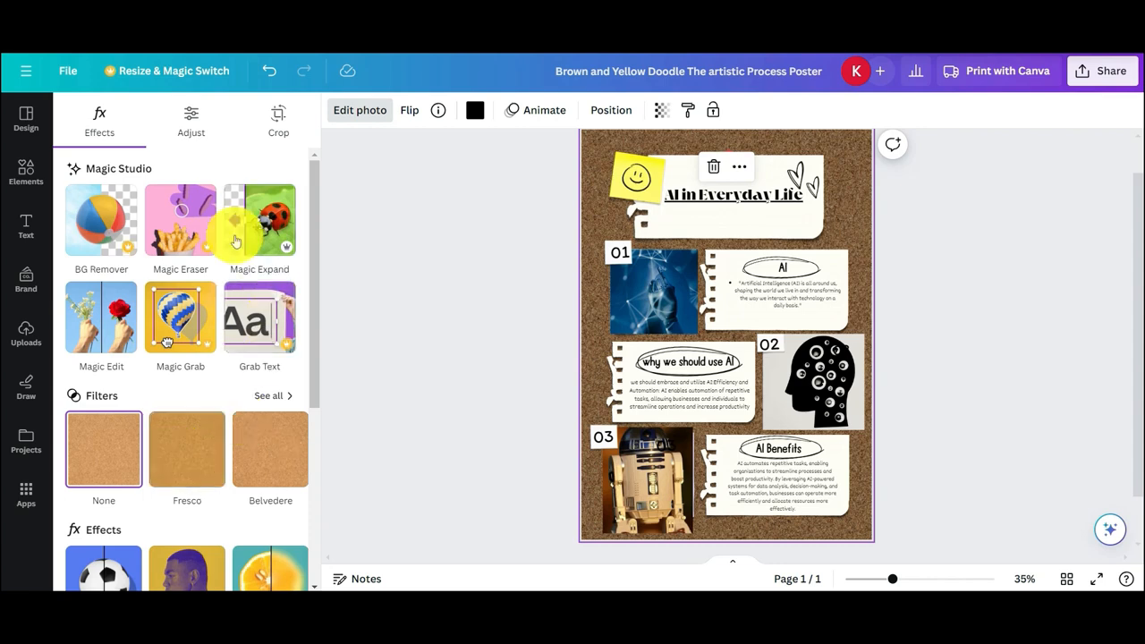
left_click(192, 130)
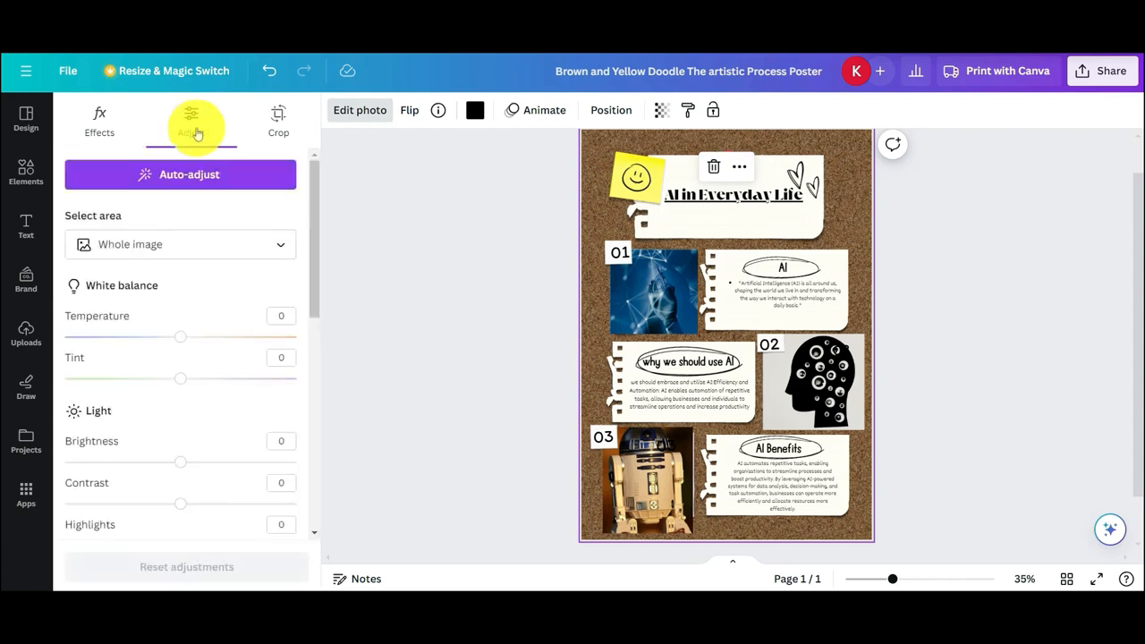
left_click(284, 130)
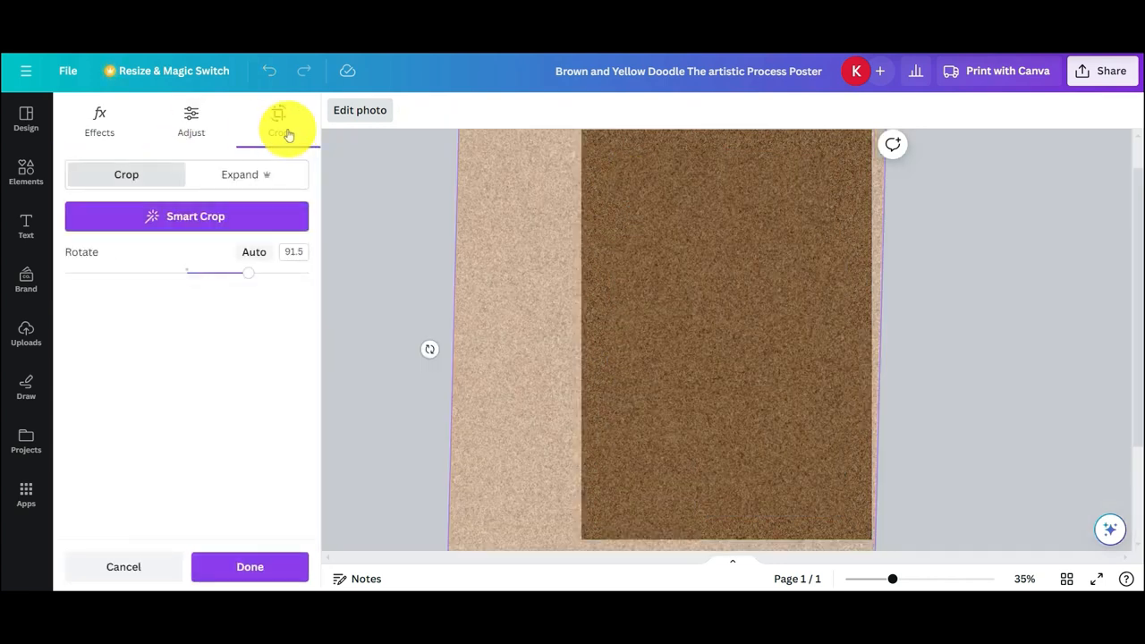
left_click(184, 117)
left_click(116, 116)
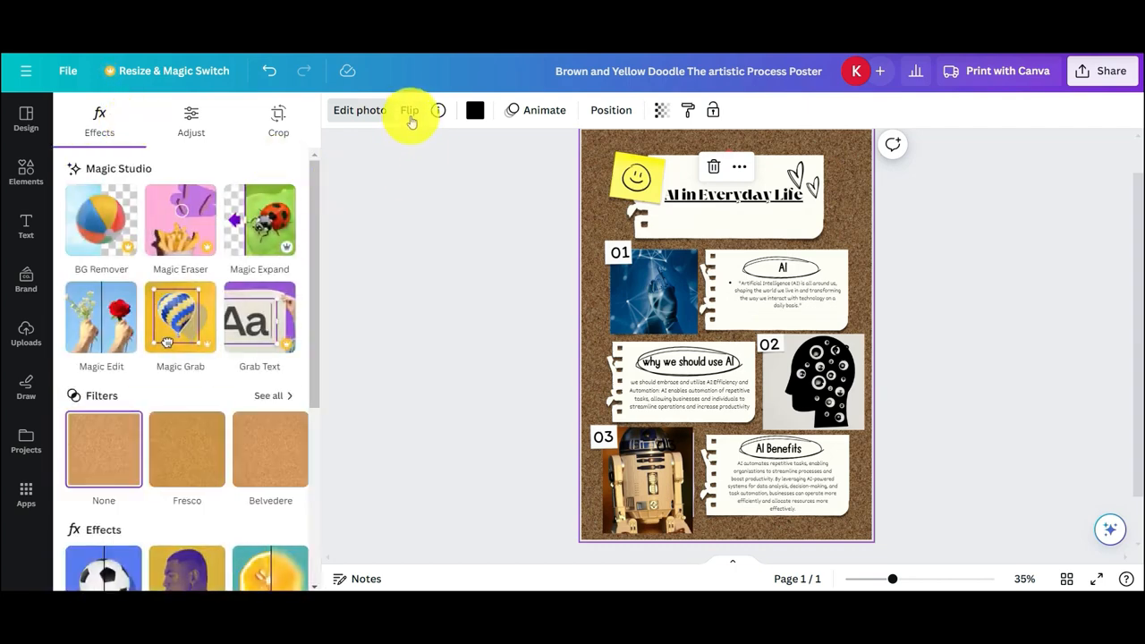
Flip the corkboard background photo horizontally and vertically
left_click(411, 120)
left_click(433, 152)
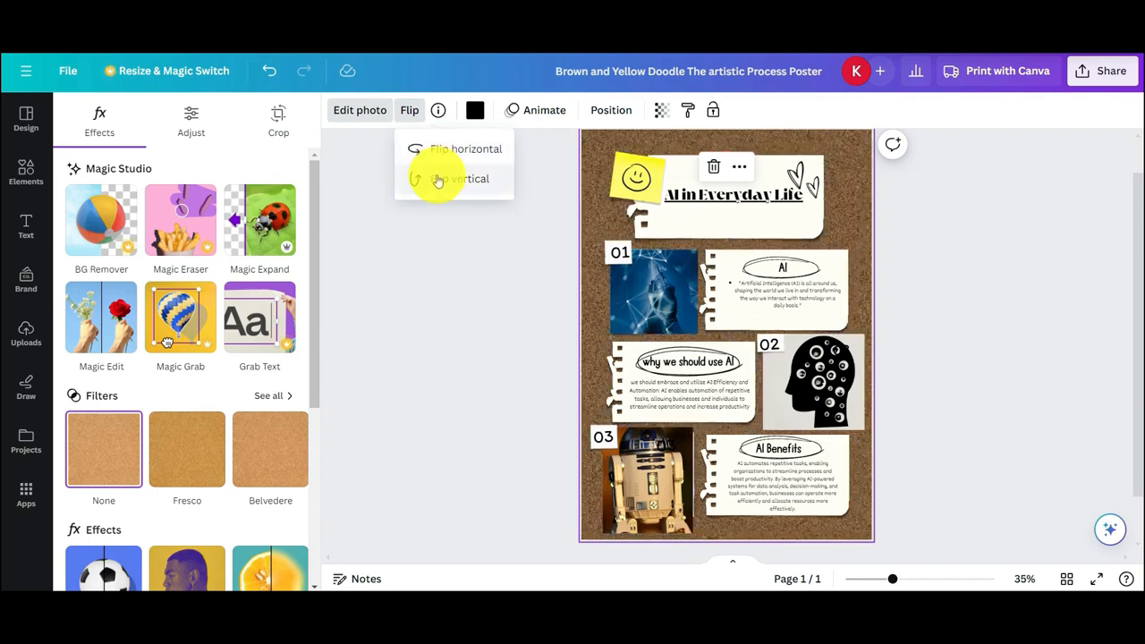
left_click(437, 180)
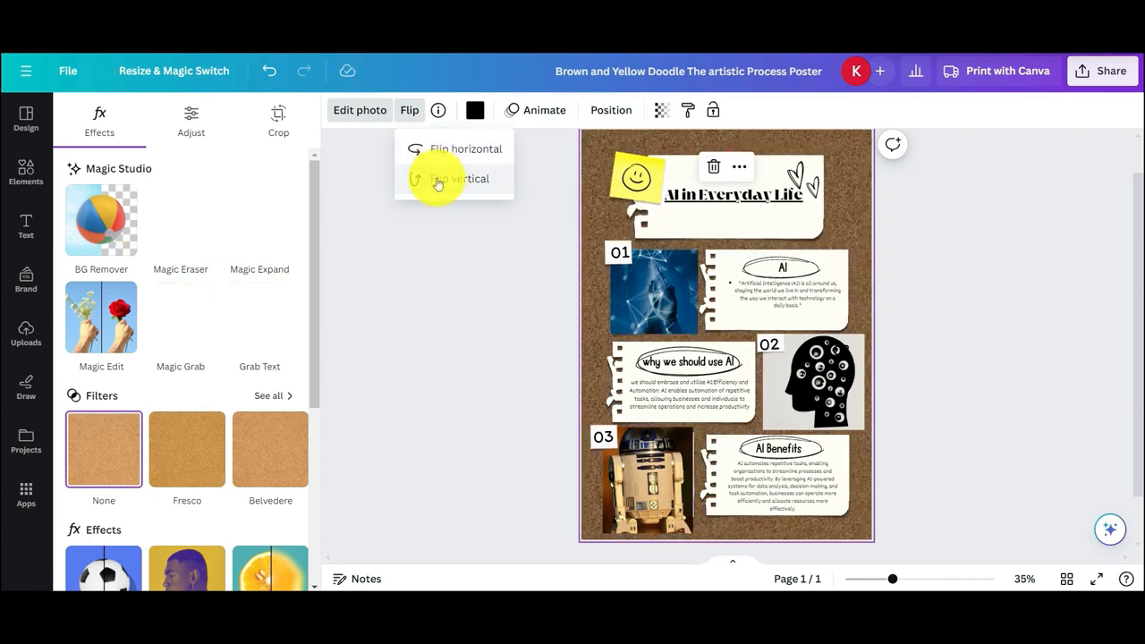
left_click(439, 217)
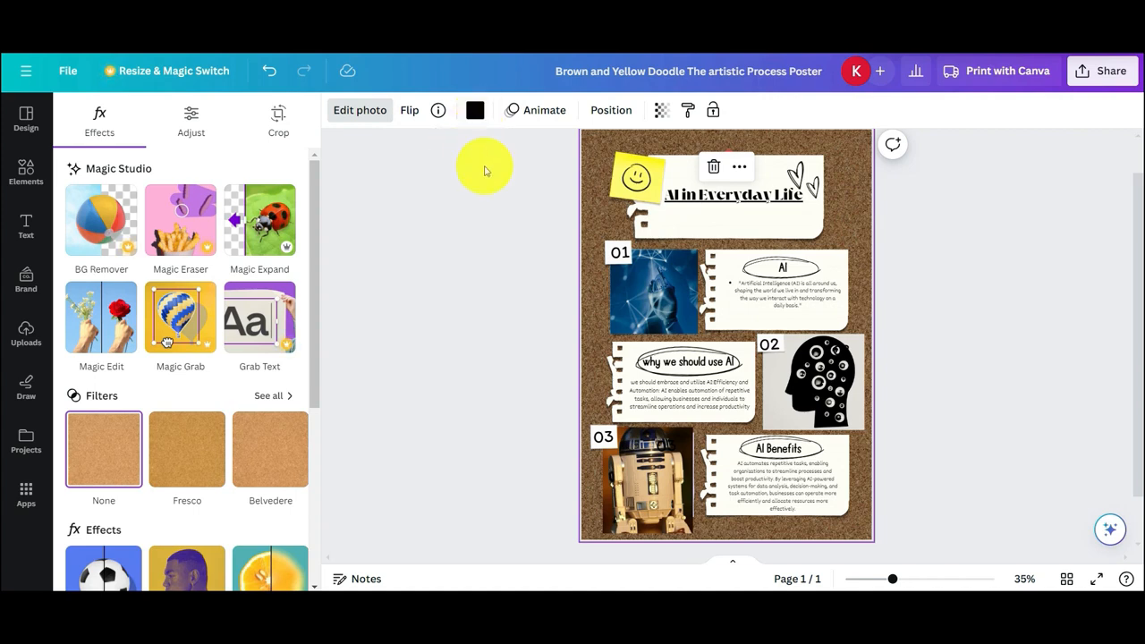
View the page animation options available for the poster
left_click(535, 111)
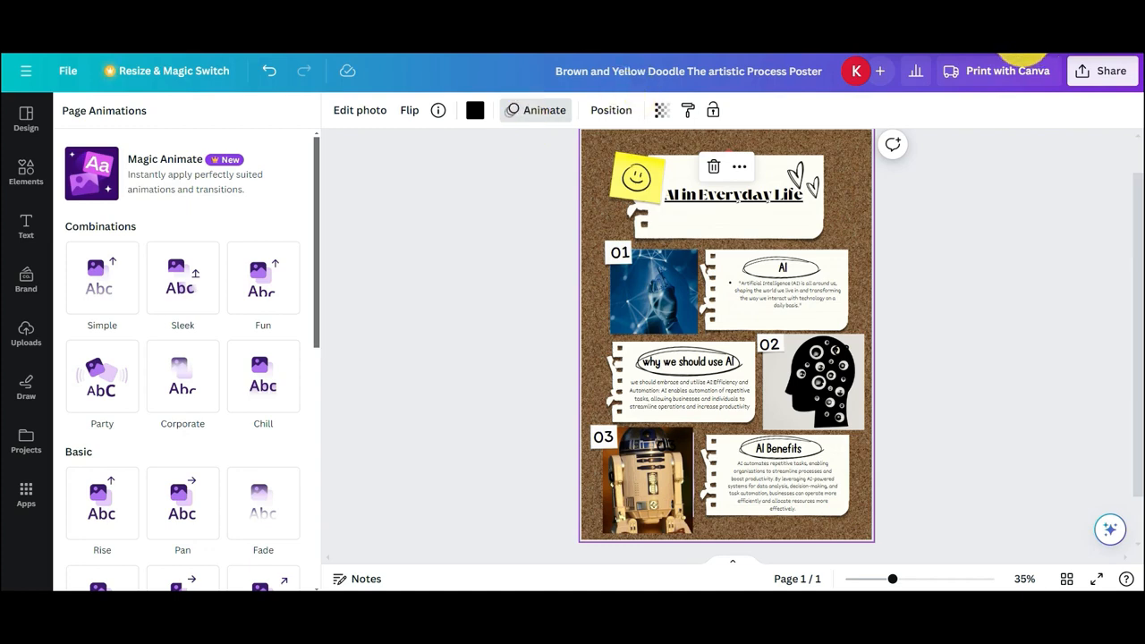
left_click(528, 117)
left_click(533, 109)
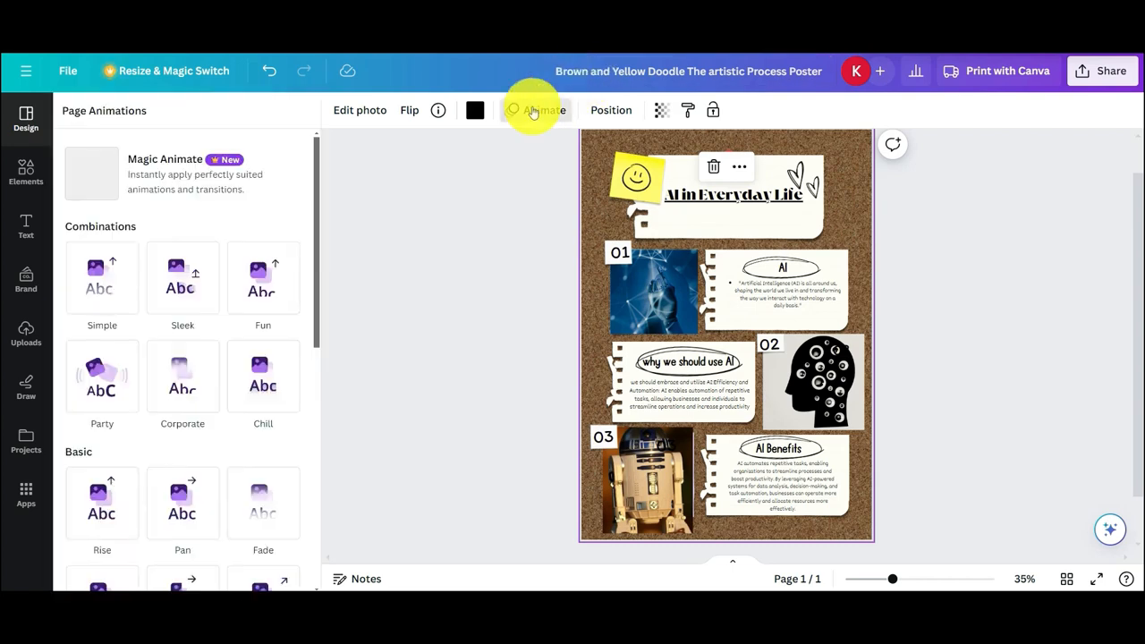
Preview the Simple and Party page animations, and apply the Corporate animation to the poster page
left_click(102, 299)
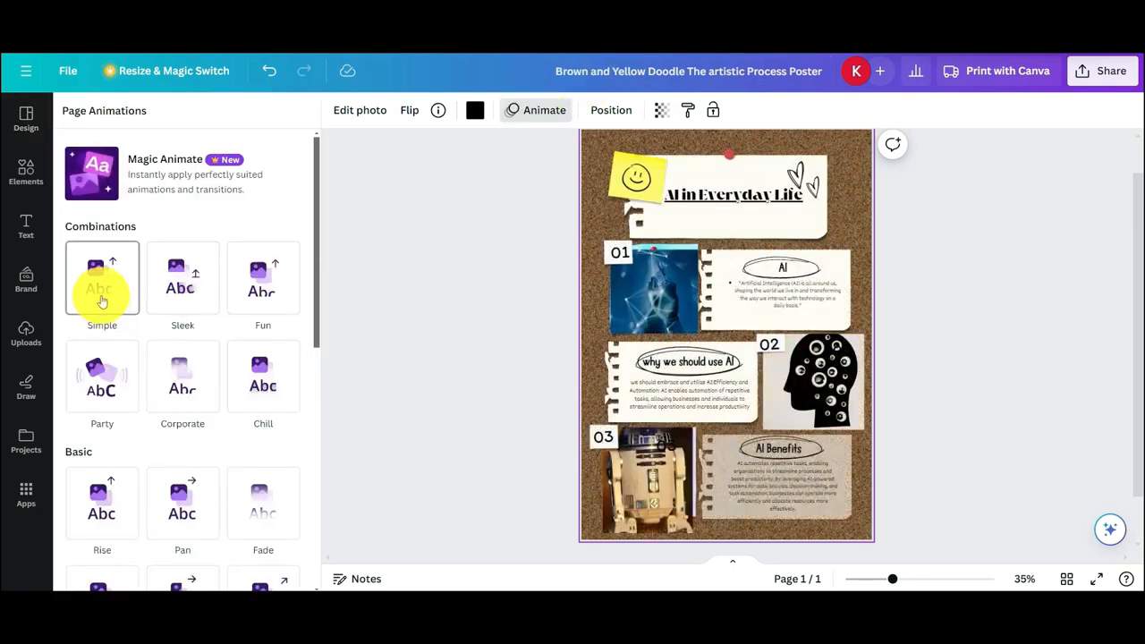
left_click(107, 380)
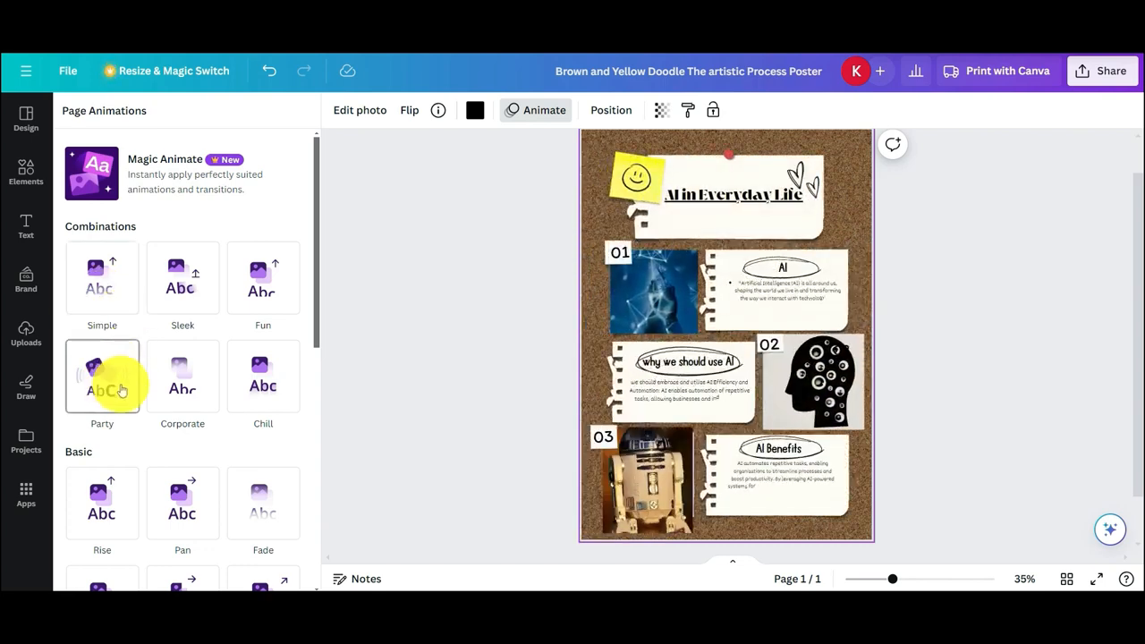
left_click(182, 403)
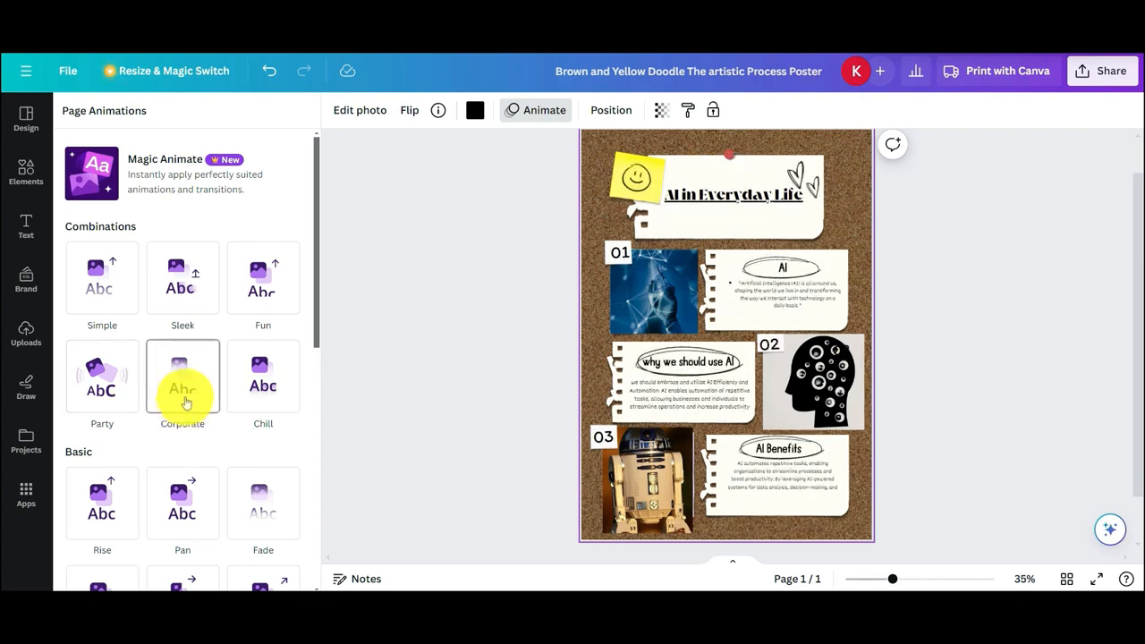
left_click(185, 403)
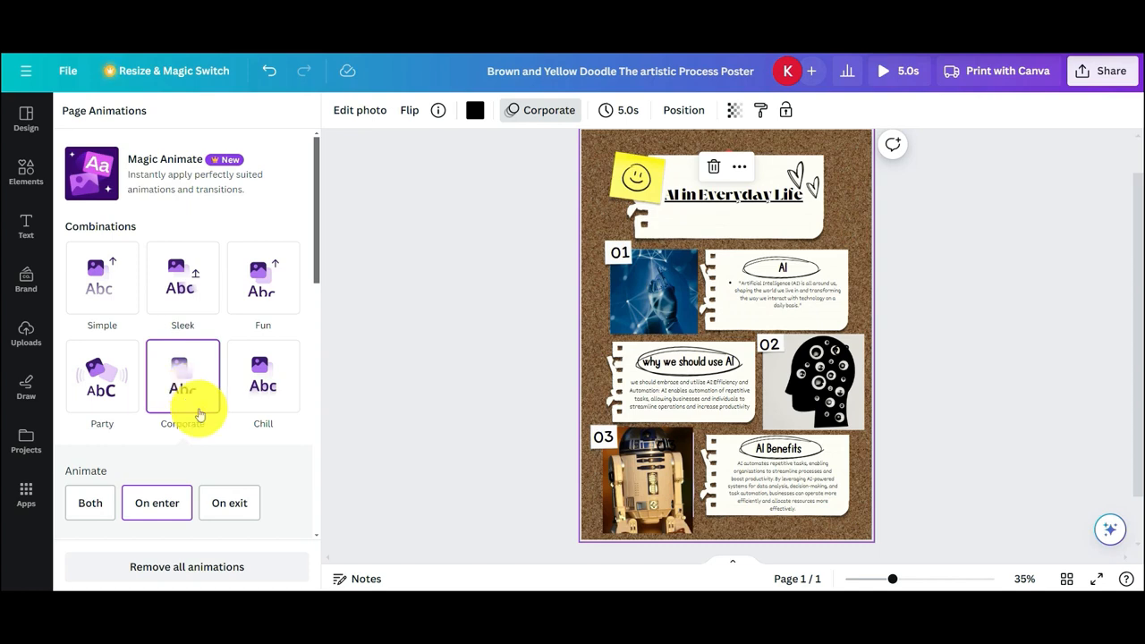
left_click(346, 488)
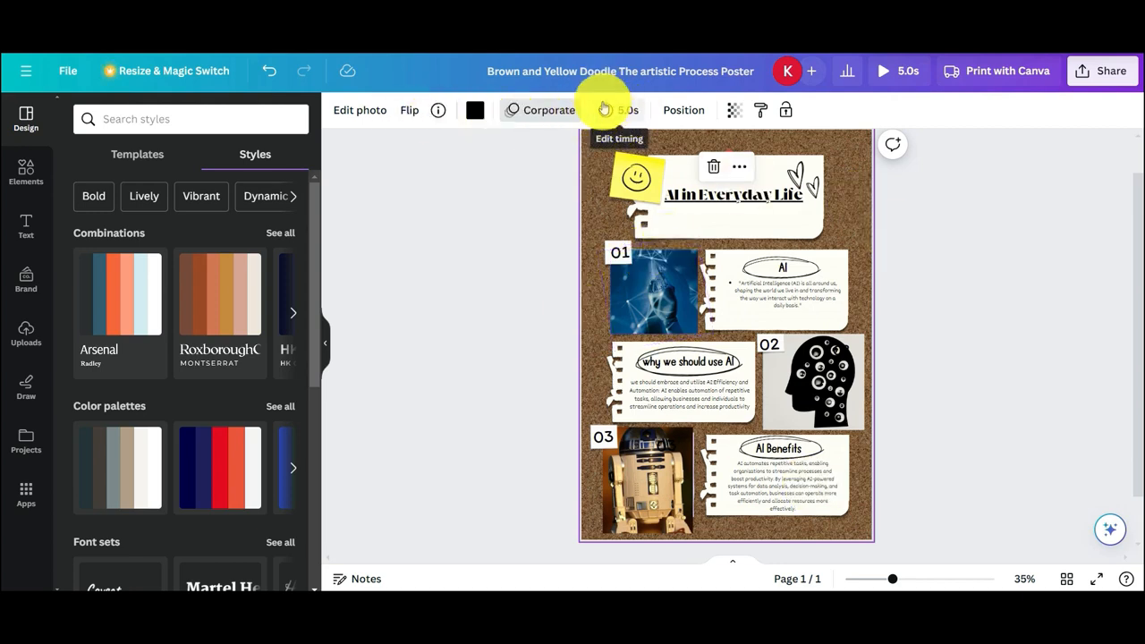
Look through the poster's layers and try out the transparency setting on the corkboard background
left_click(684, 112)
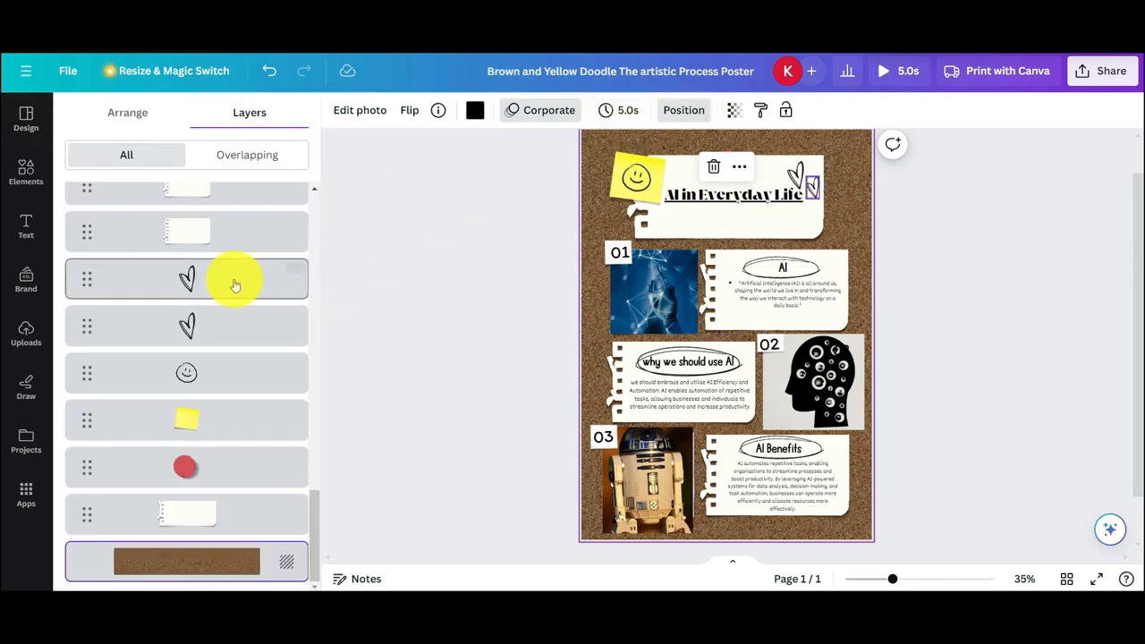
scroll(223, 286, "up", 5)
scroll(216, 304, "up", 10)
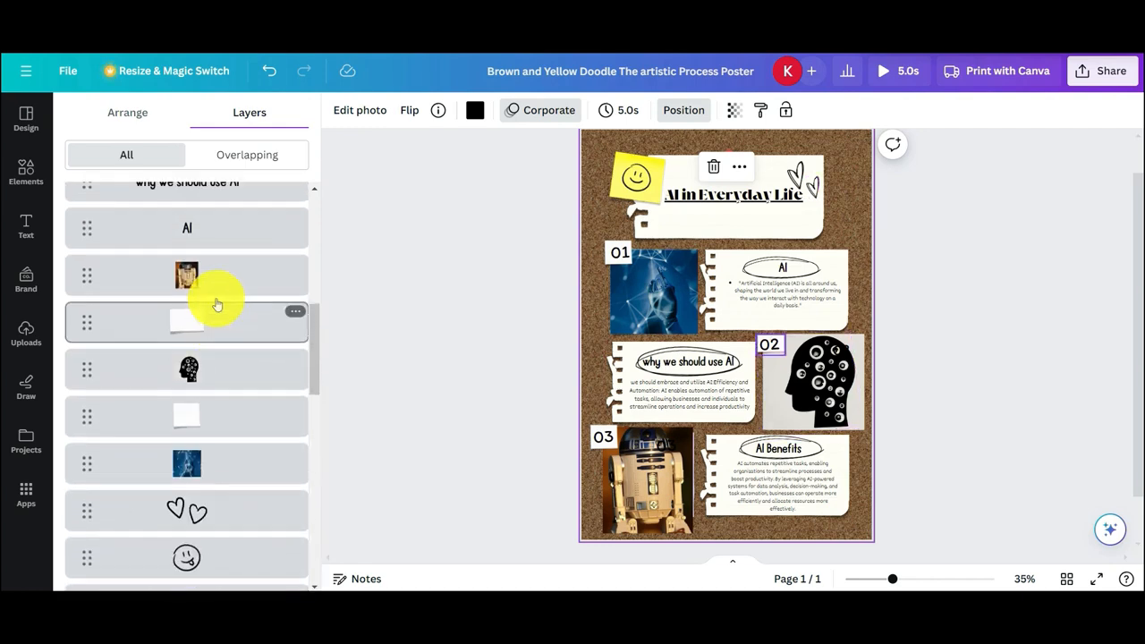
left_click(732, 110)
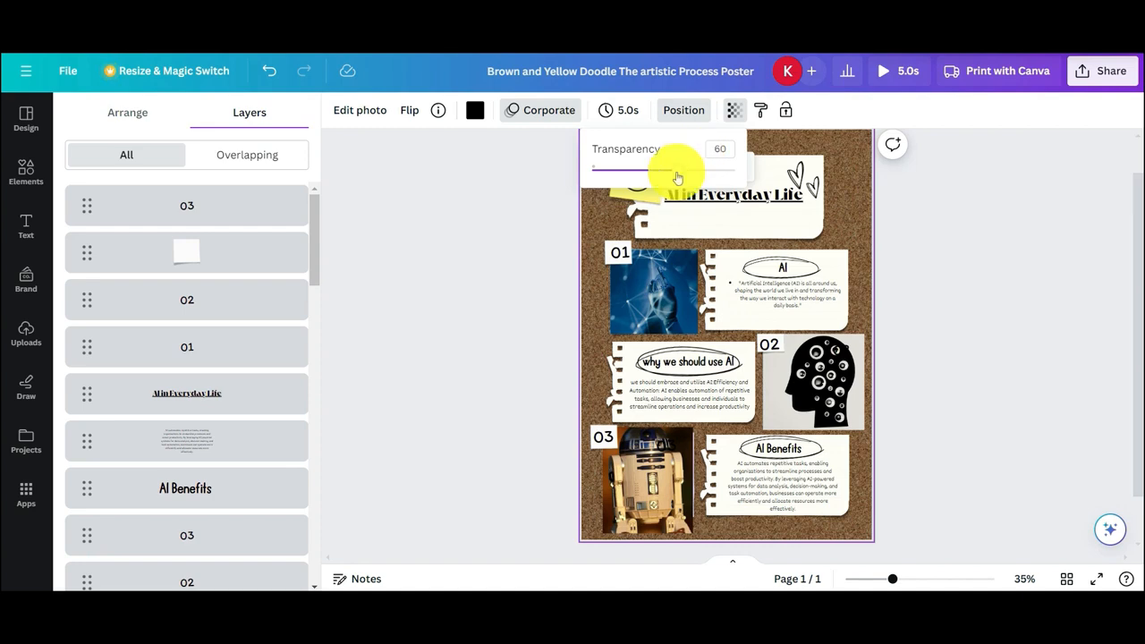
mouse_move(677, 169)
left_mouse_down()
mouse_move(709, 176)
mouse_move(672, 179)
mouse_move(725, 174)
mouse_move(651, 174)
mouse_move(690, 171)
left_mouse_up()
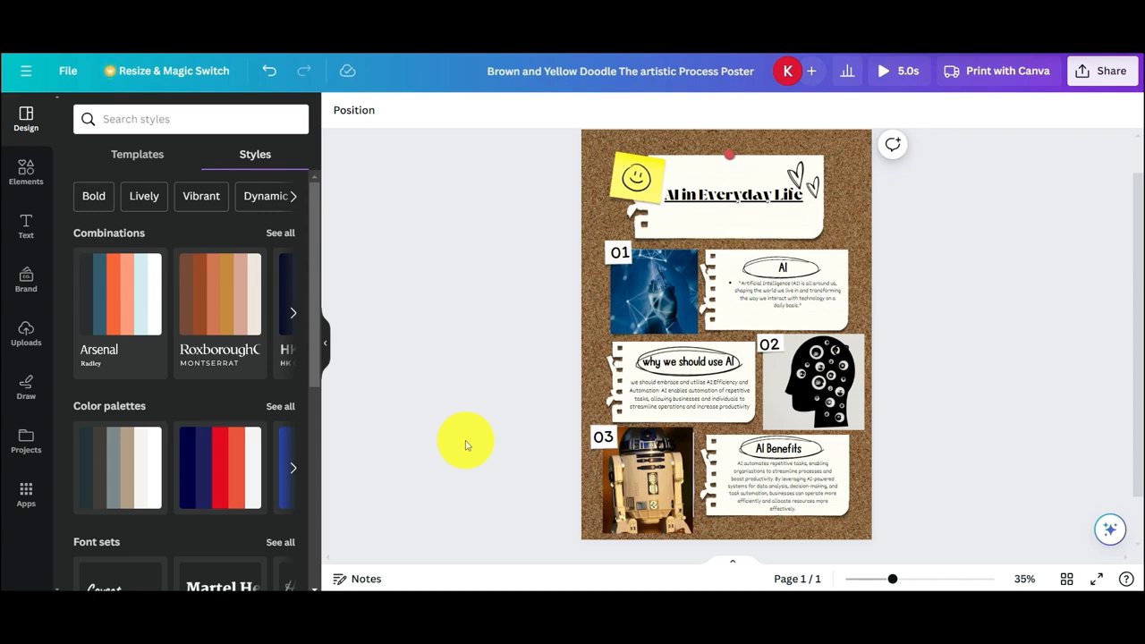
Search the elements library for banners
left_click(26, 173)
left_click(141, 119)
type("banner")
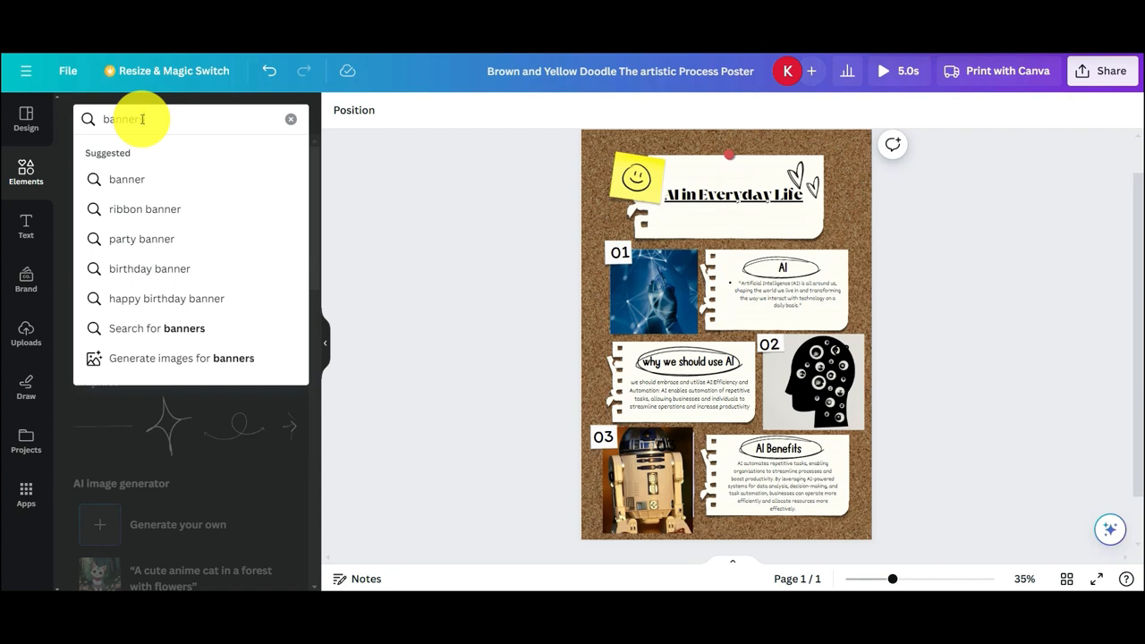
type("s")
left_click(174, 179)
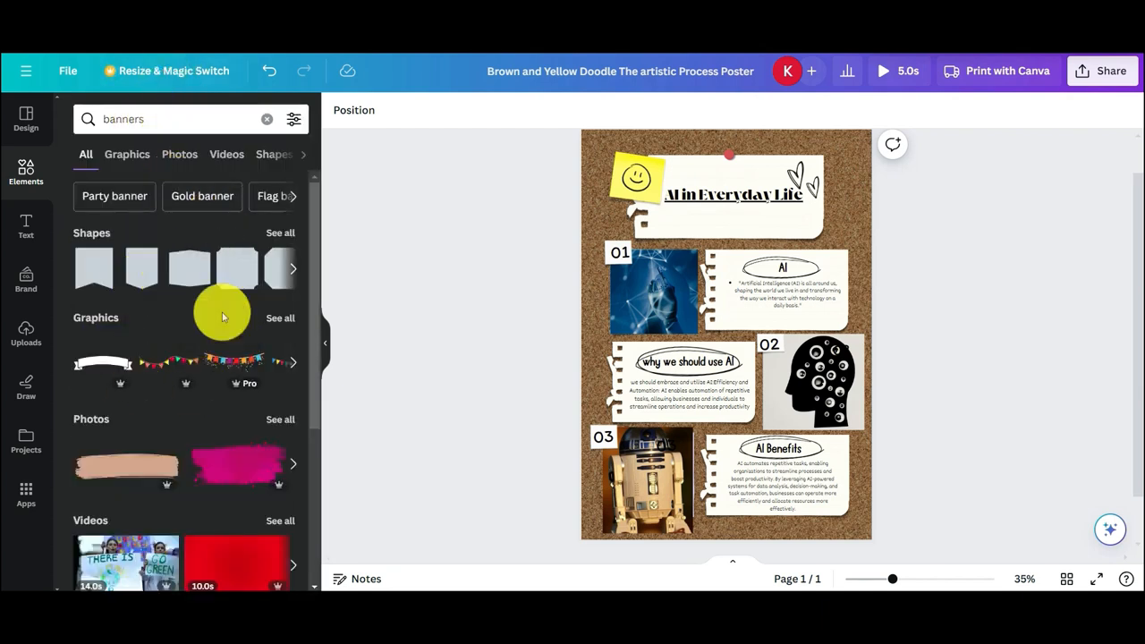
Replace the element search term with ribbons and run the search
left_click(227, 115)
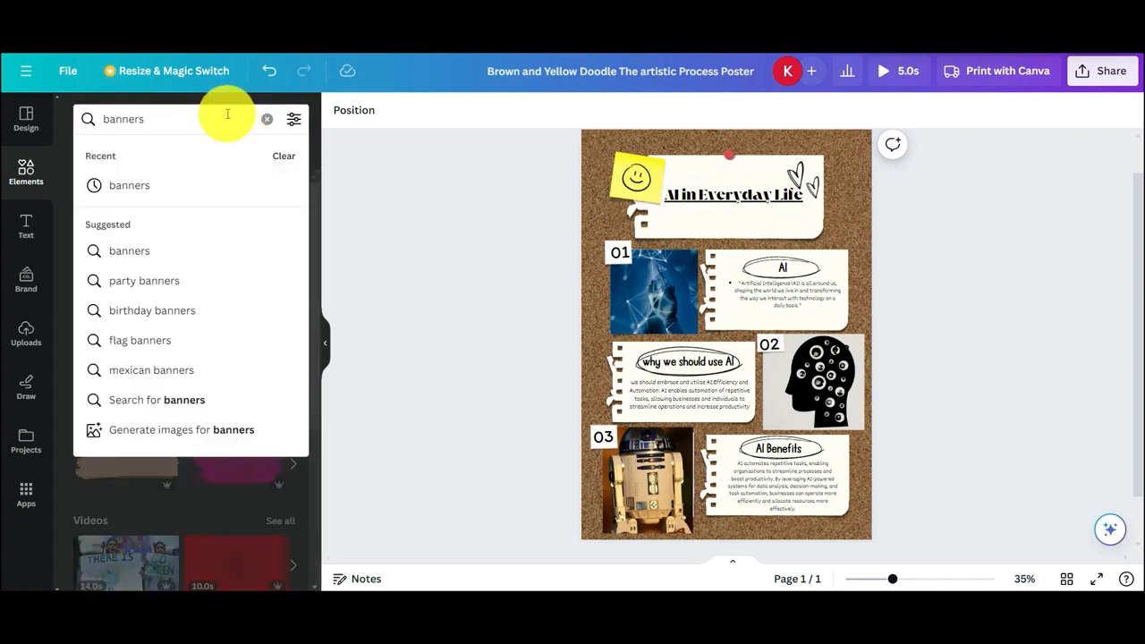
key("BackSpace")
key("BackSpace")
key("BackSpace")
key("BackSpace")
key("BackSpace")
key("BackSpace")
type("r")
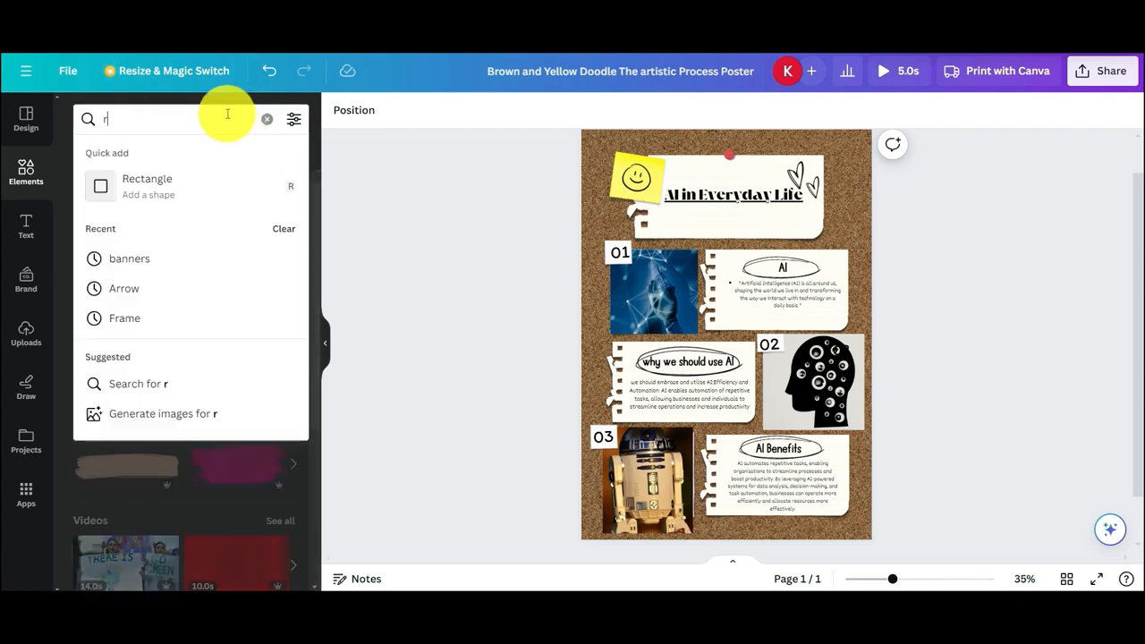
type("ibbons")
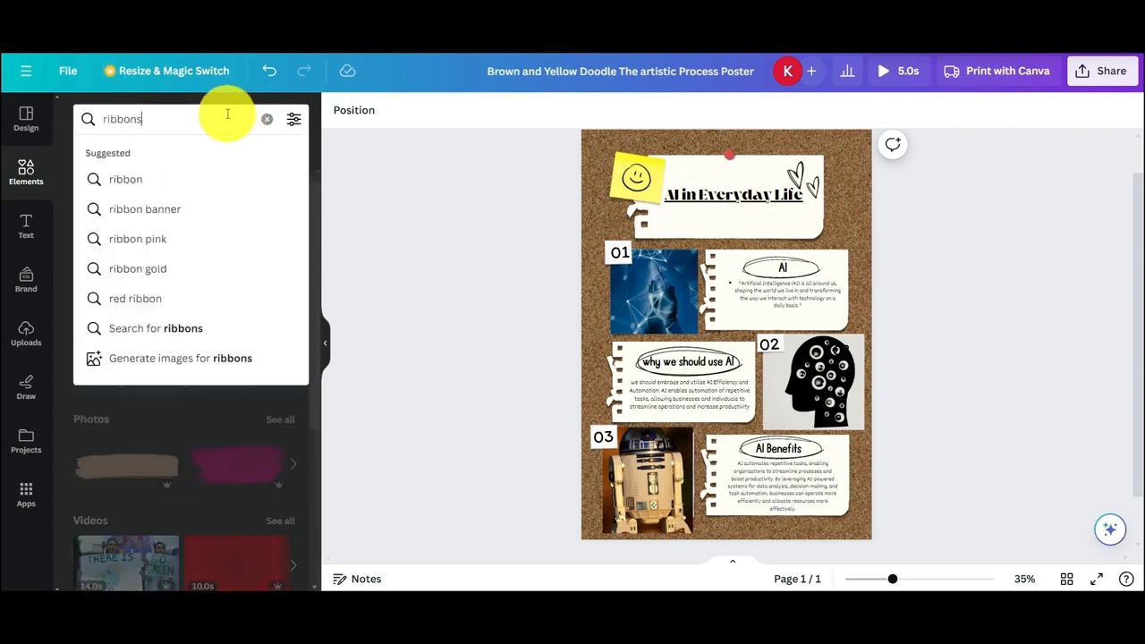
left_click(230, 179)
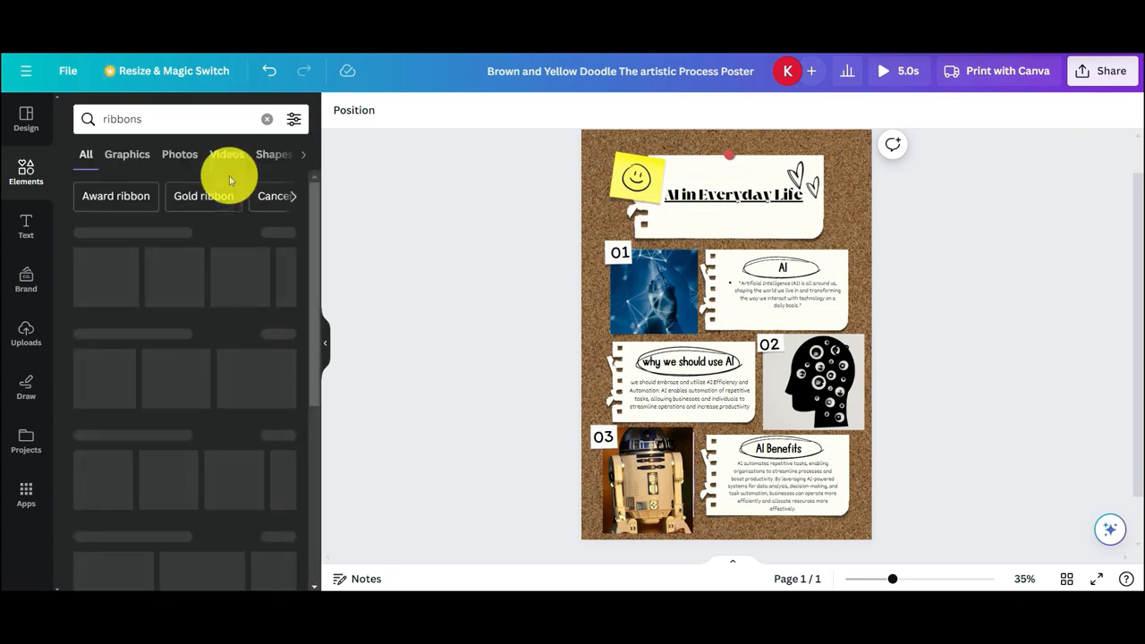
Search the elements library for stickers and browse the results
left_click(196, 117)
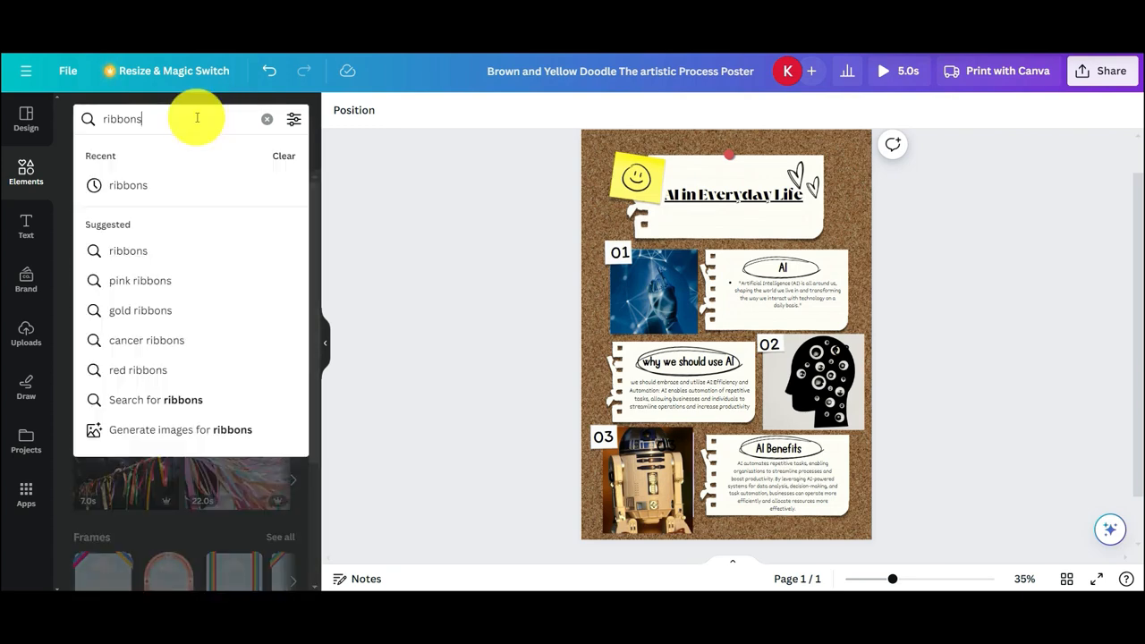
key("BackSpace")
key("BackSpace")
key("BackSpace")
key("BackSpace")
key("BackSpace")
key("BackSpace")
type("sti")
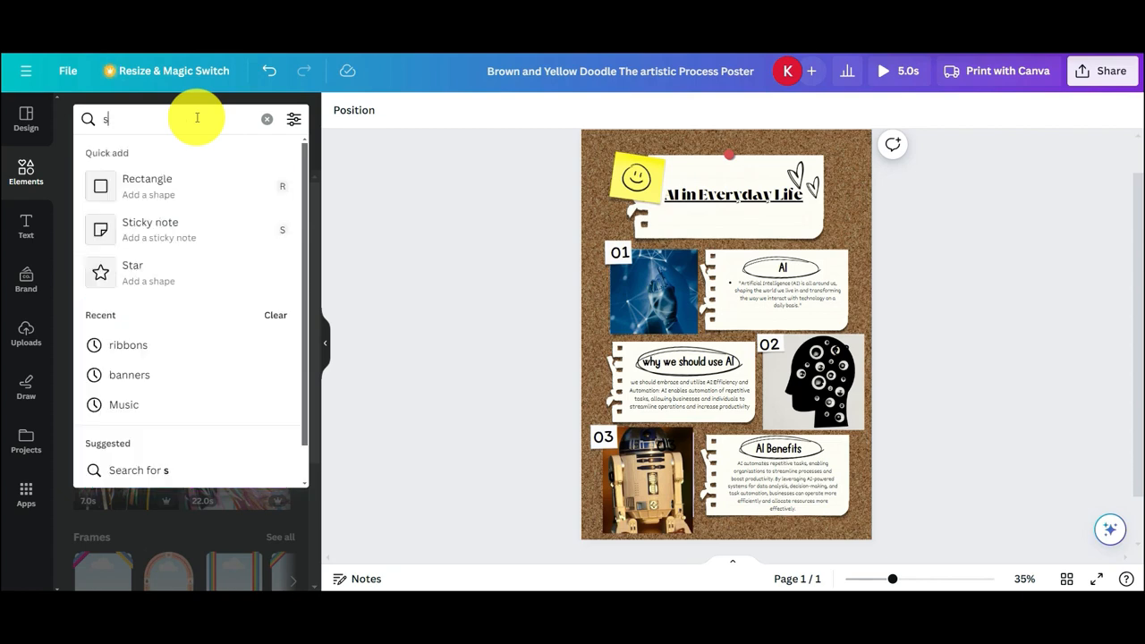
type("ckers")
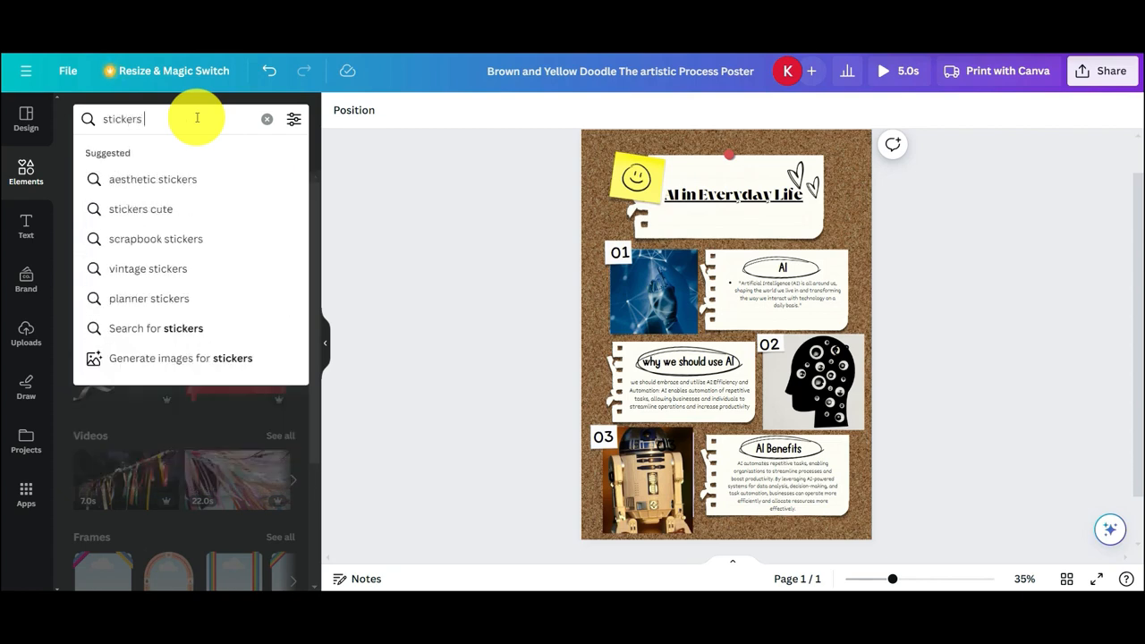
key("Return")
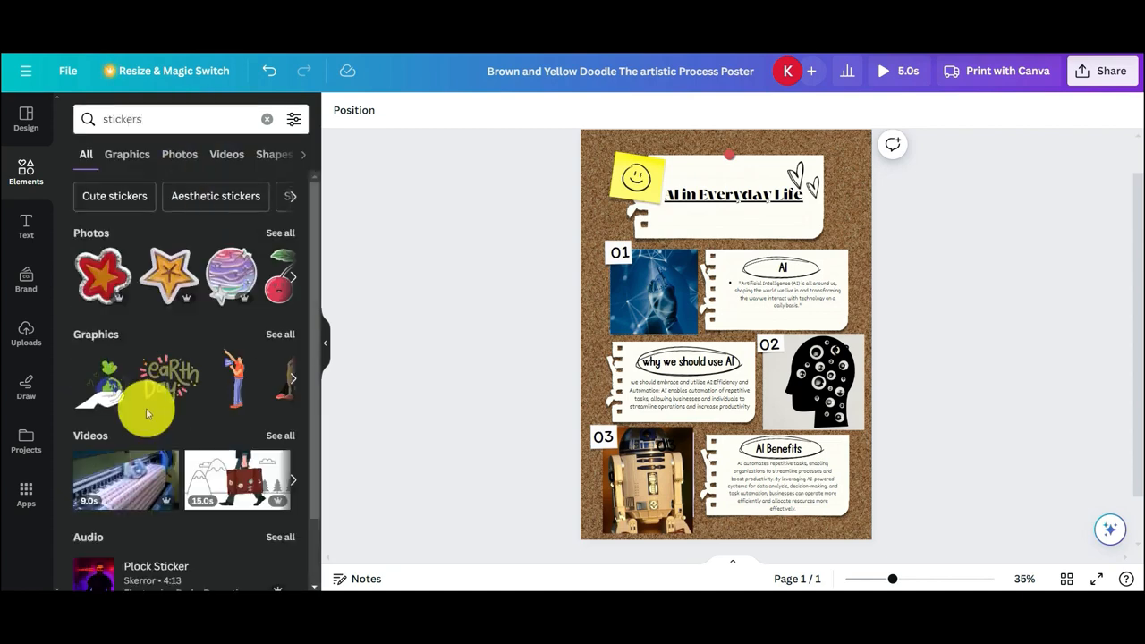
scroll(178, 518, "down", 2)
scroll(179, 502, "up", 2)
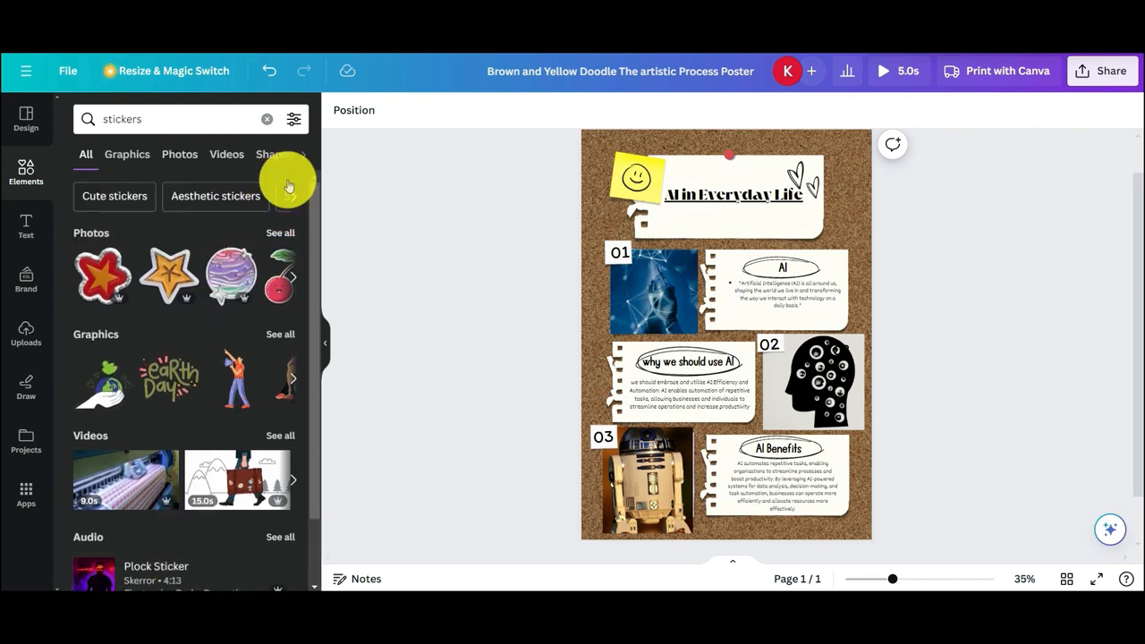
Clear the element search and hide the side panel so that the poster has the full workspace
left_click(266, 121)
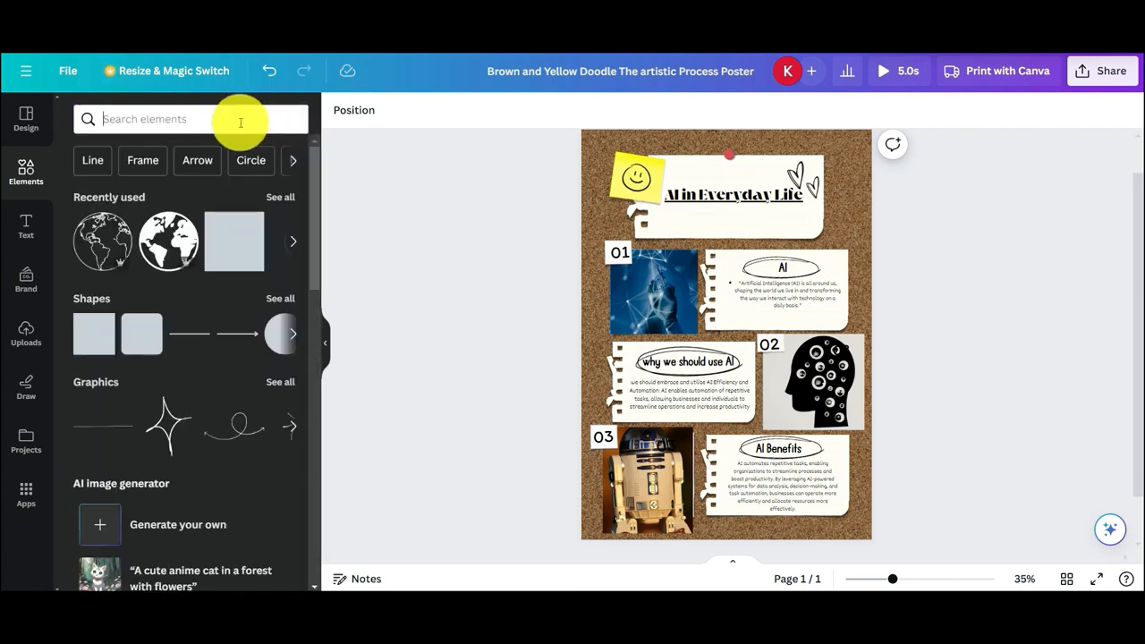
left_click(185, 123)
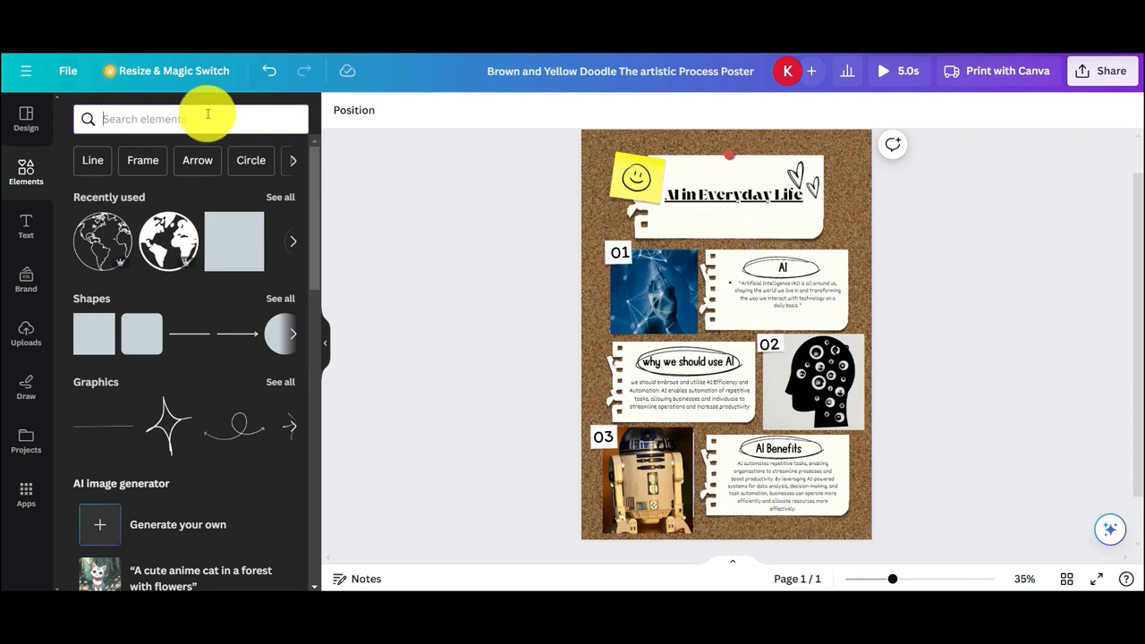
left_click(41, 134)
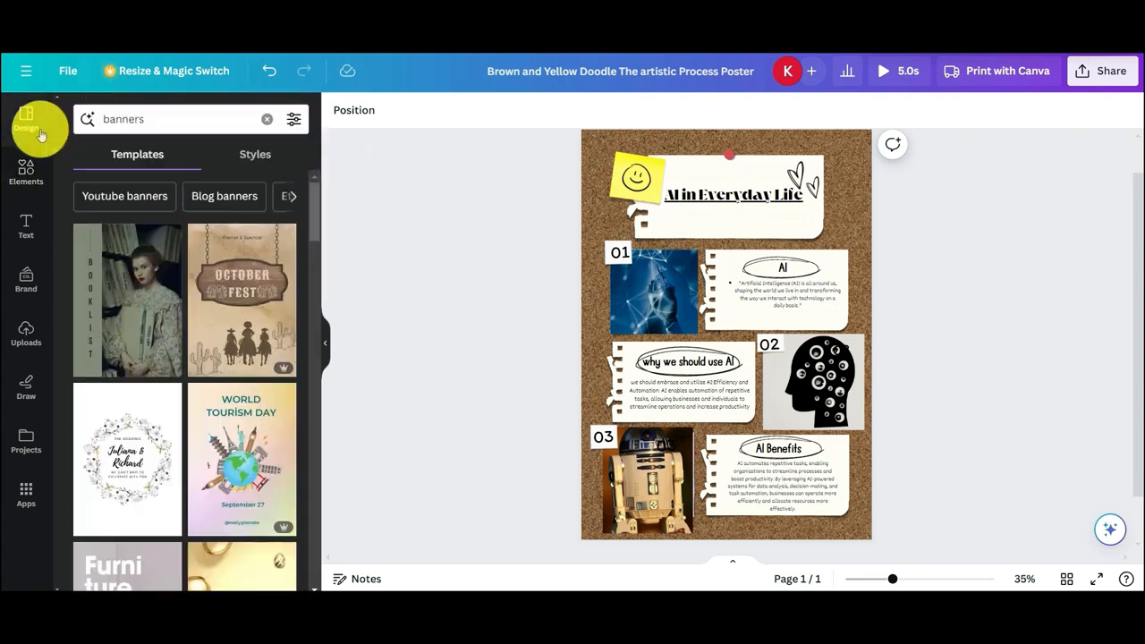
left_click(326, 343)
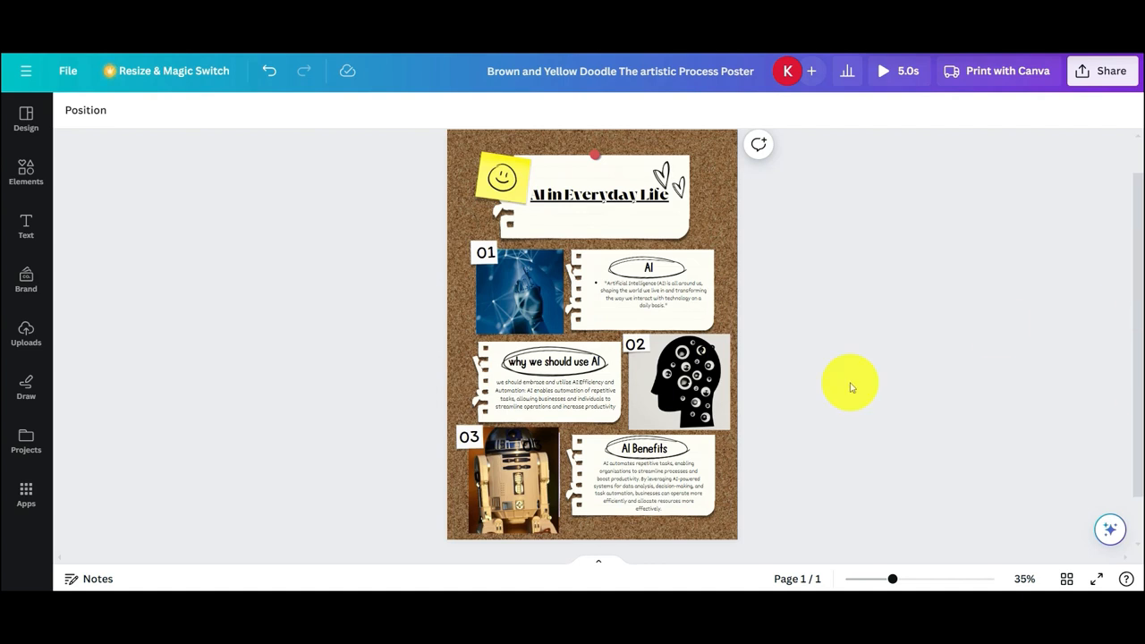
Open the sharing options for the poster
left_click(1101, 74)
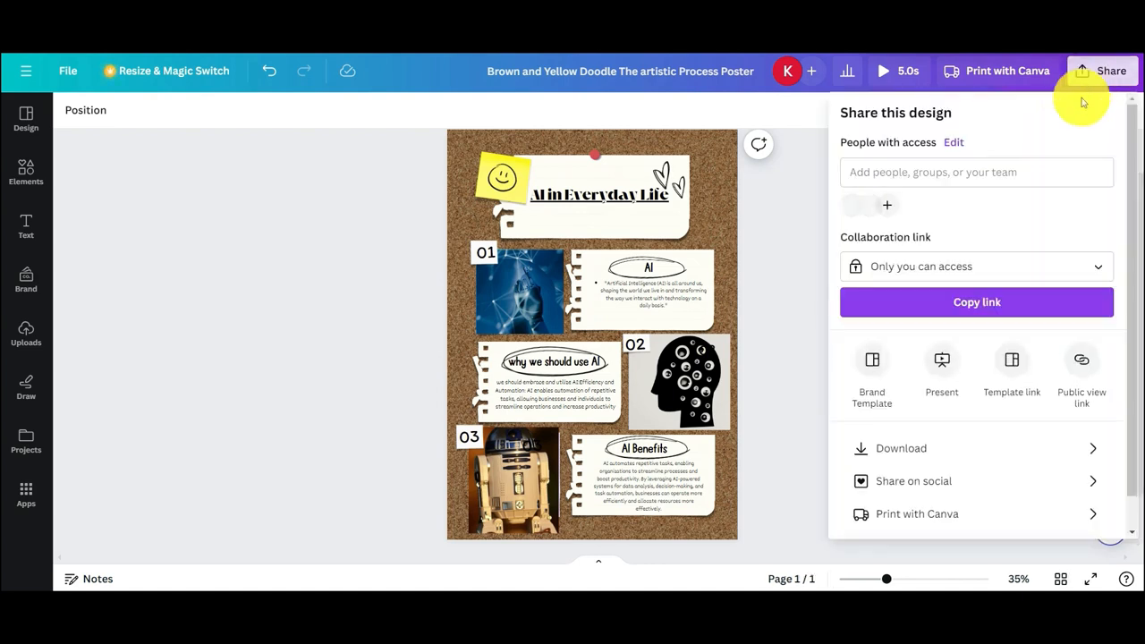